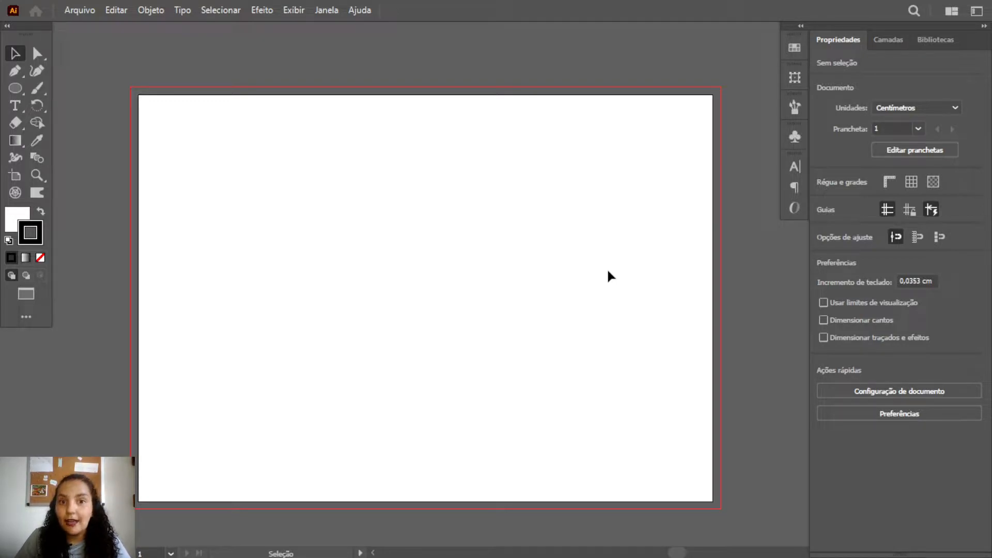
# Draw a straight horizontal line with the Pen tool across the upper part of the artboard
pyautogui.press('p')
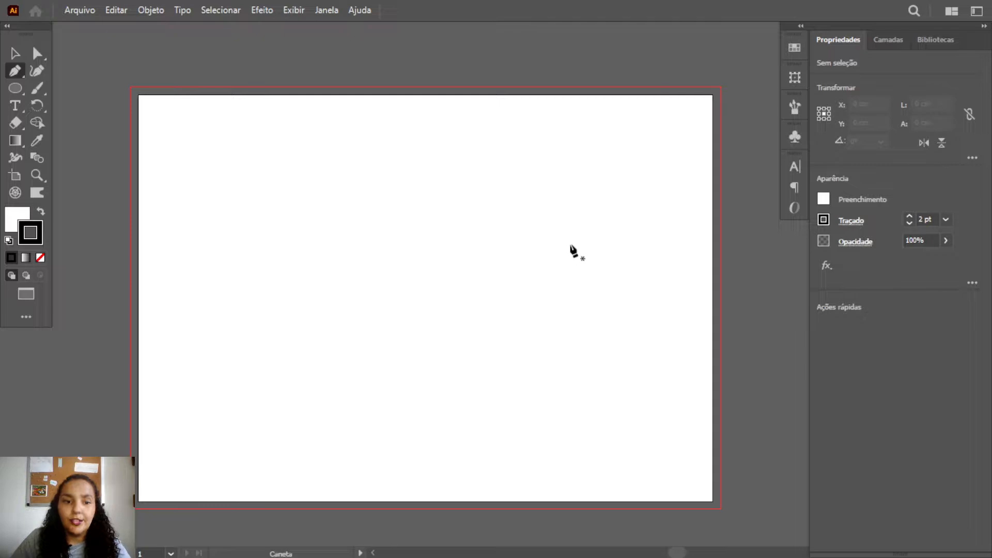
pyautogui.click(234, 173)
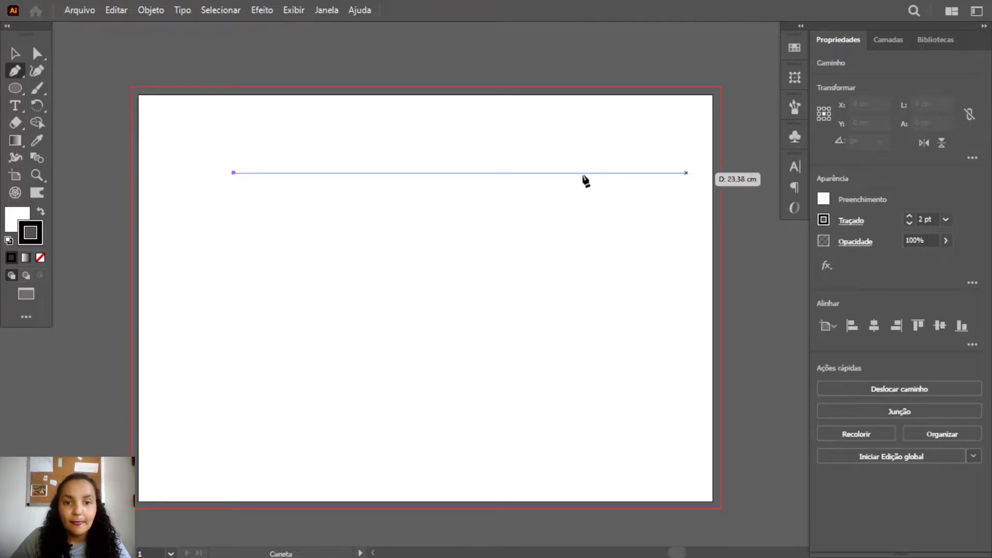
pyautogui.click(553, 173)
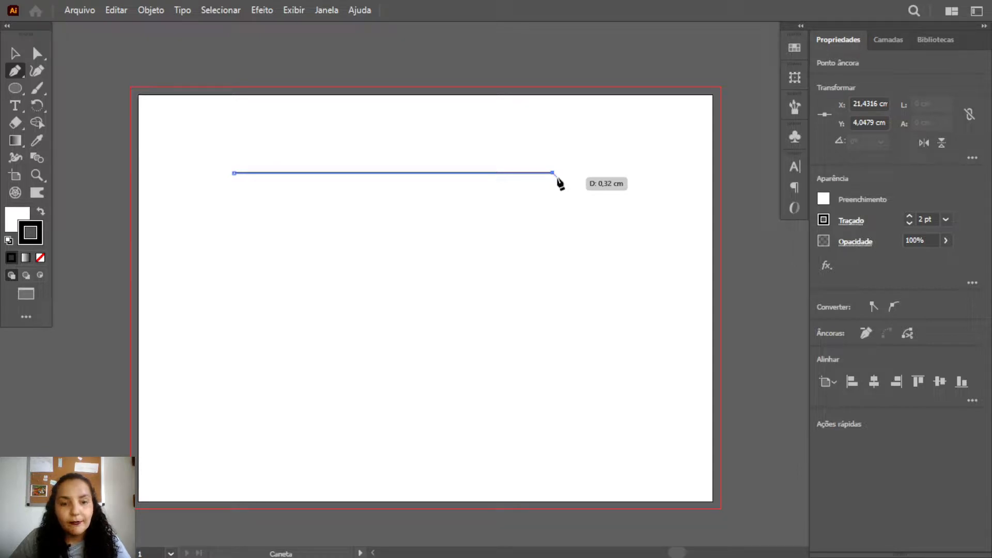
pyautogui.press('v')
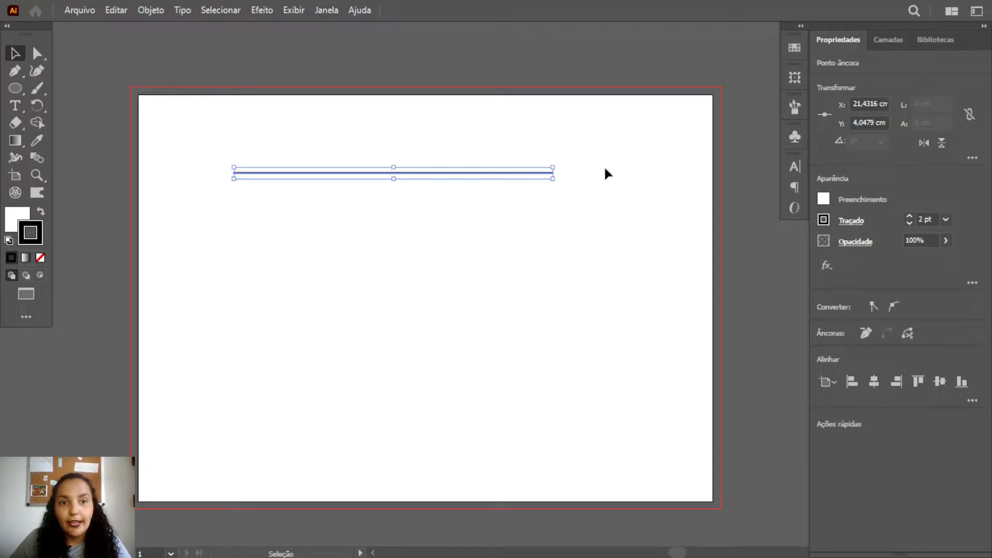
# Open the Traçado (stroke) settings as a floating panel beside the line with all its options shown
pyautogui.click(856, 225)
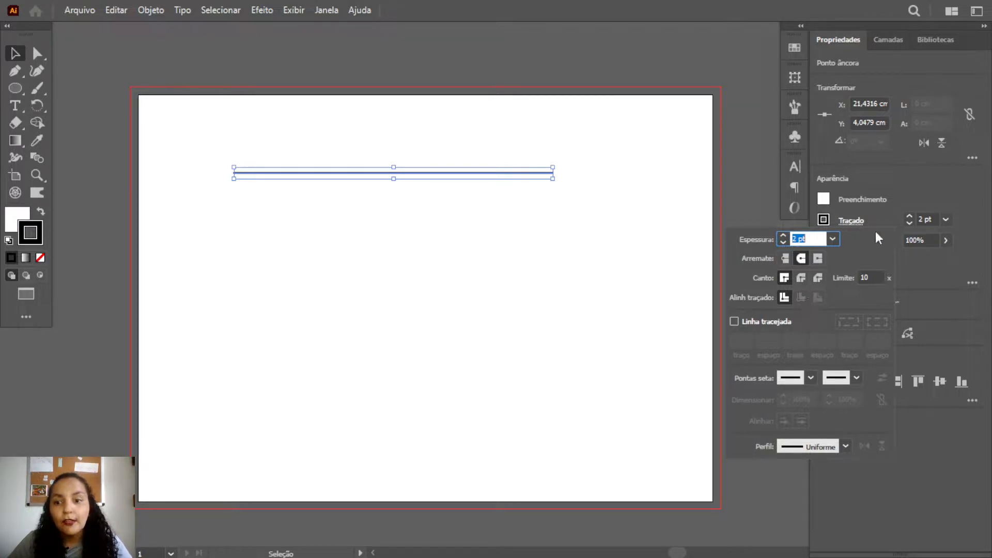
pyautogui.click(916, 188)
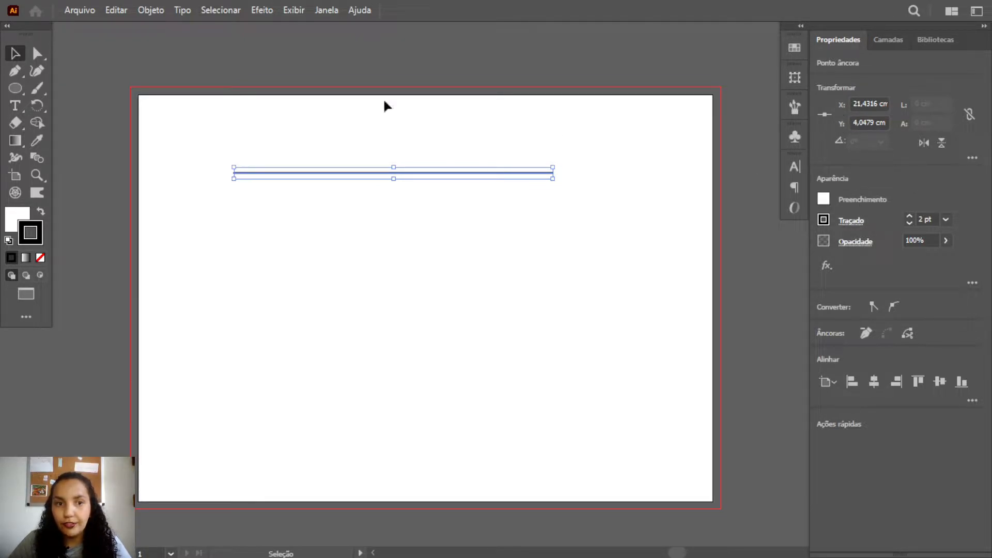
pyautogui.click(324, 11)
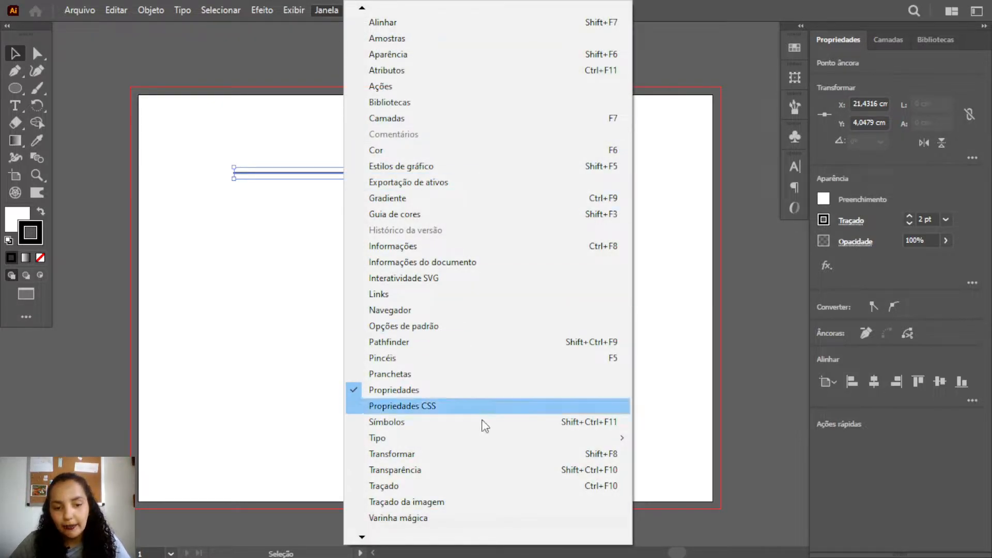
pyautogui.click(420, 490)
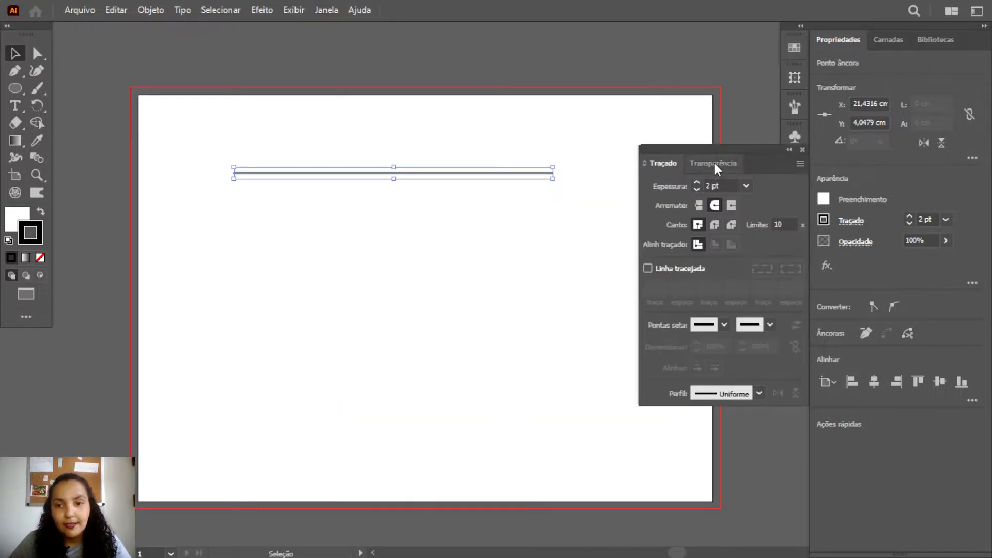
pyautogui.moveTo(736, 148); pyautogui.dragTo(729, 144)
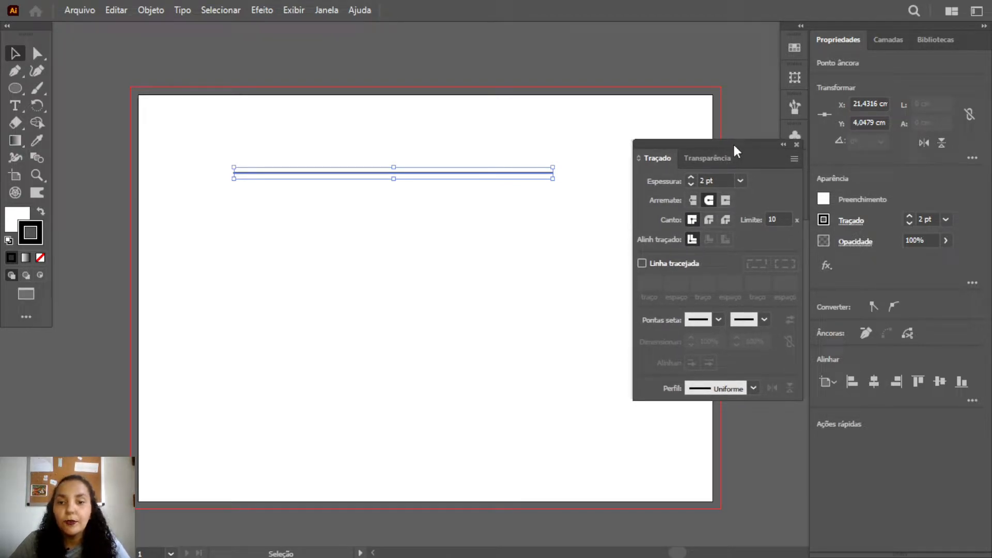
pyautogui.click(794, 159)
pyautogui.click(827, 163)
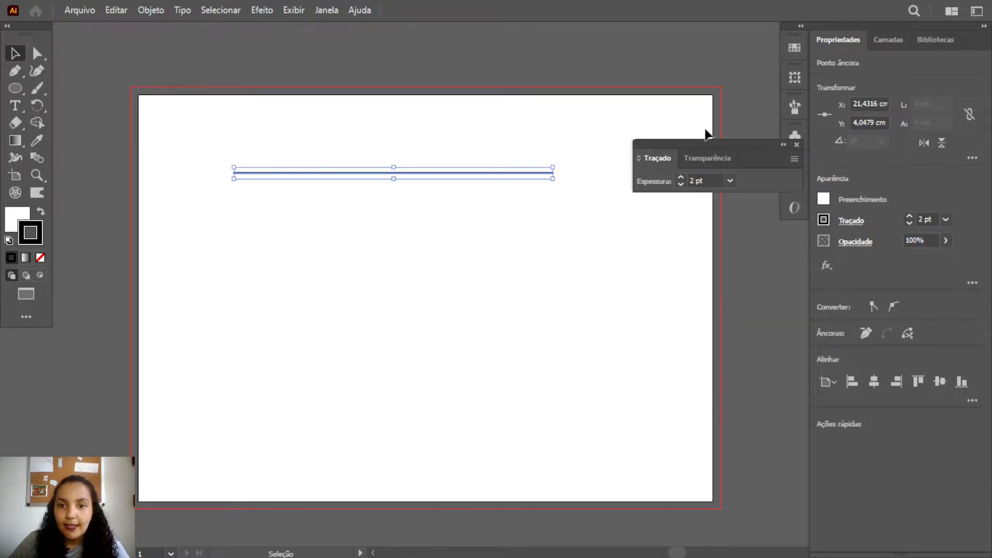
pyautogui.click(793, 160)
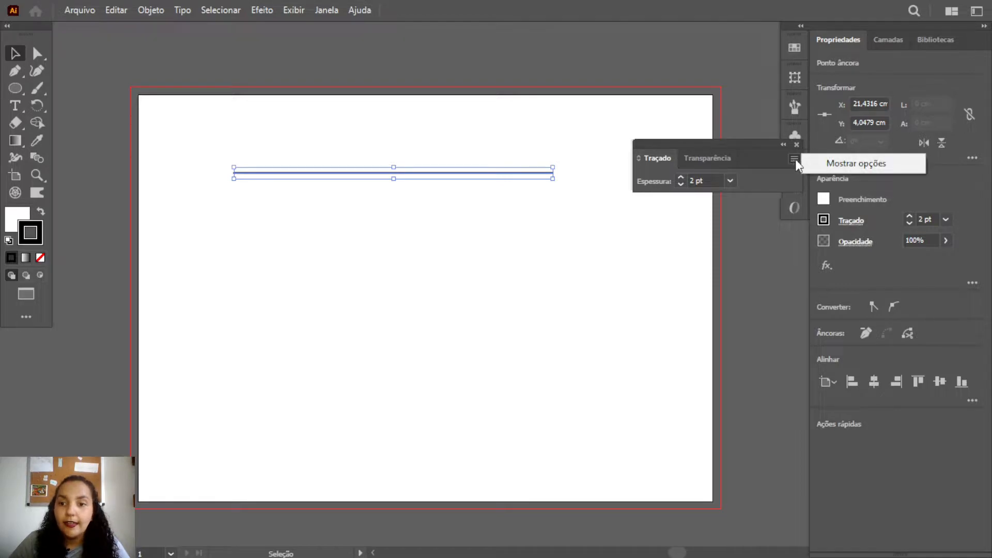
pyautogui.click(832, 163)
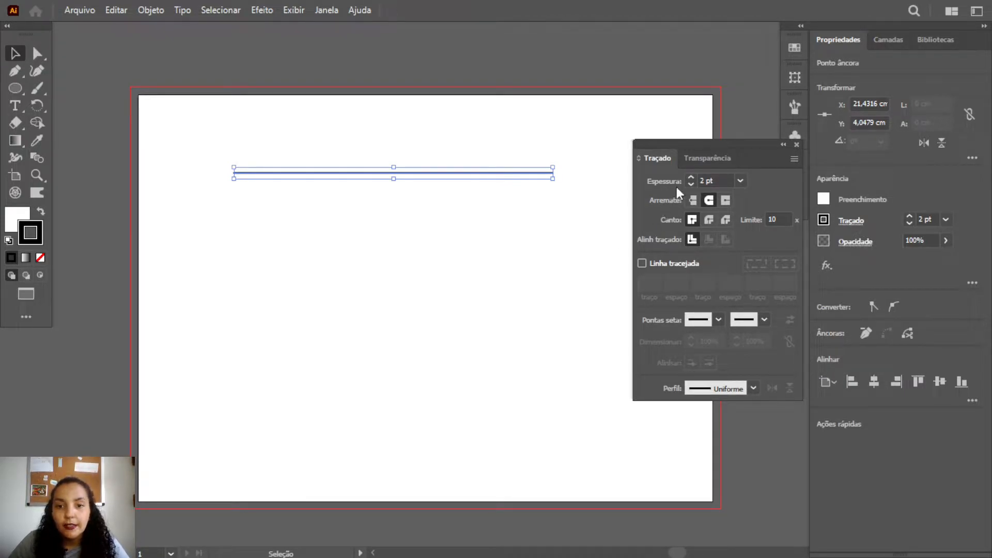
# Give the line a 2 pt stroke with round caps, enable Linha tracejada and set the first dash to 12 pt
pyautogui.click(691, 178)
pyautogui.click(691, 184)
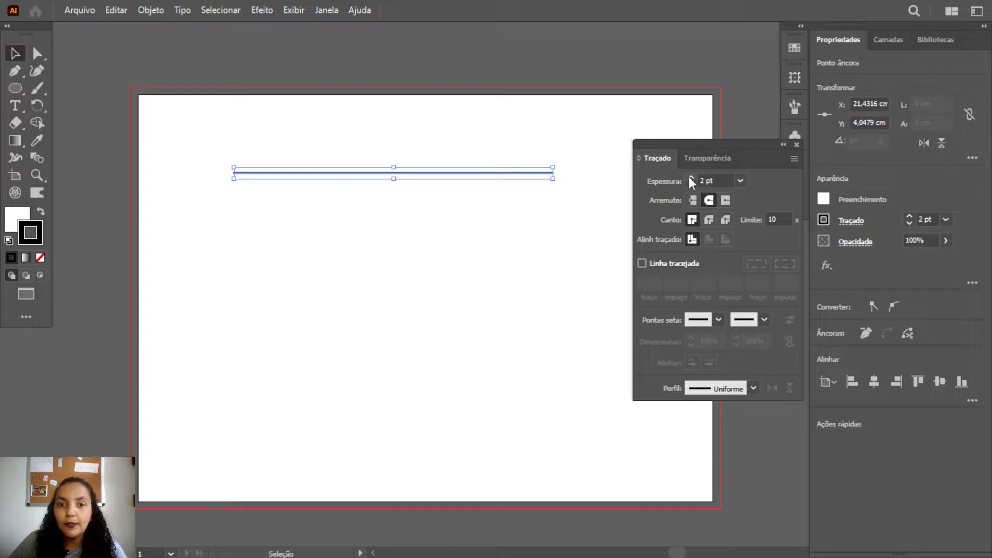
pyautogui.click(709, 202)
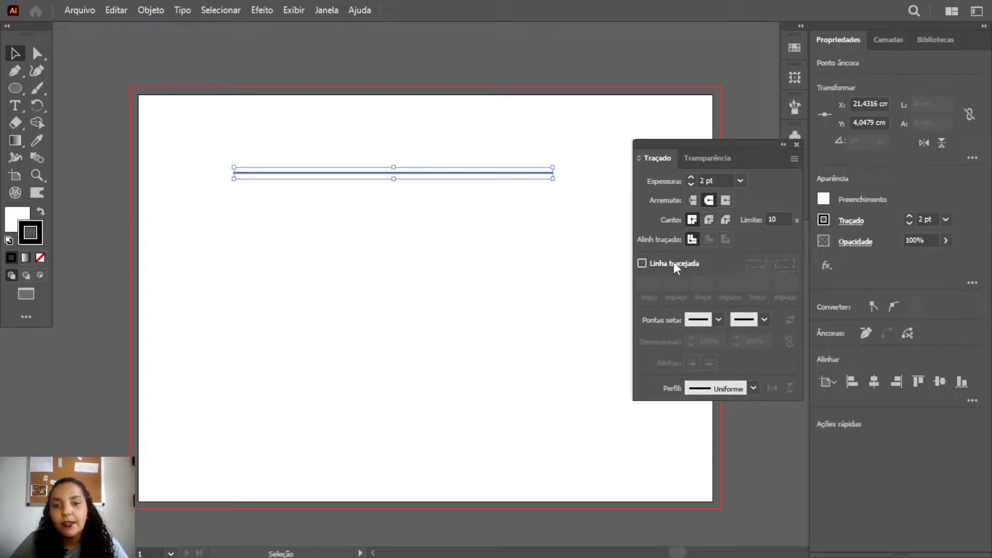
pyautogui.click(641, 263)
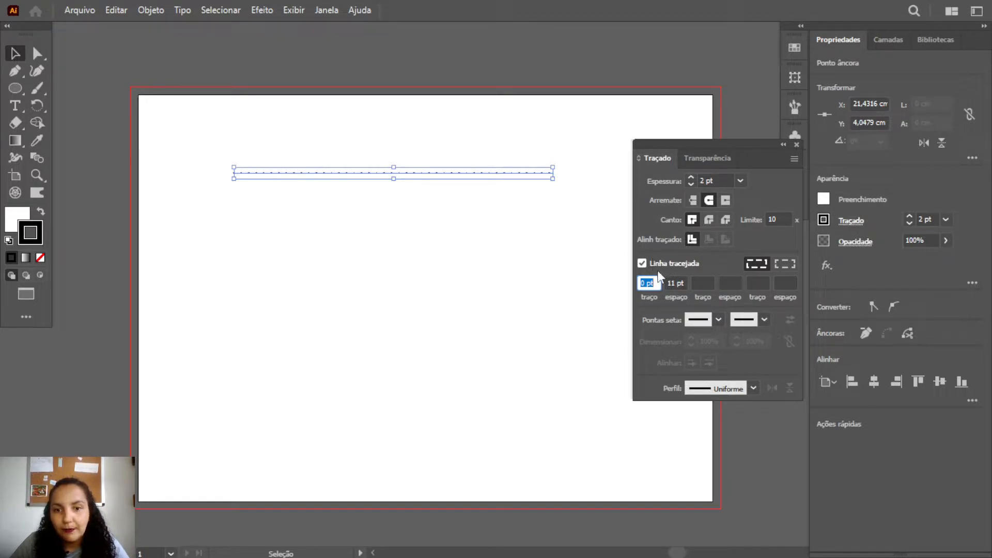
pyautogui.press('Tab')
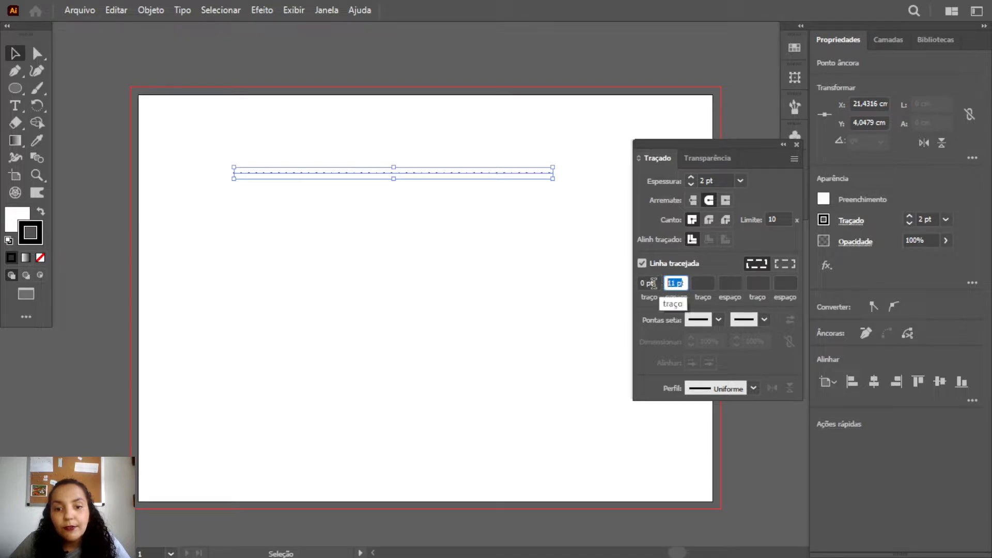
pyautogui.click(650, 282)
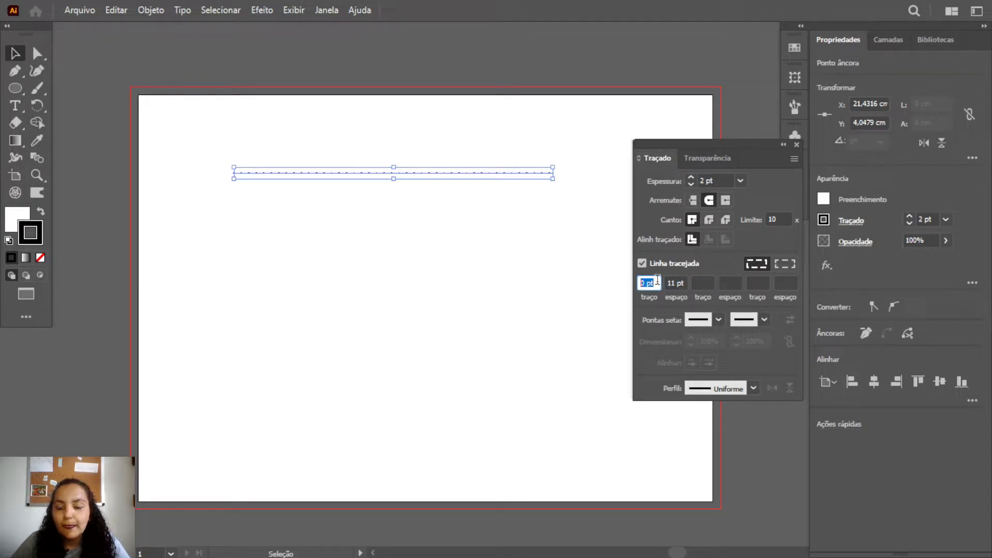
pyautogui.write('12')
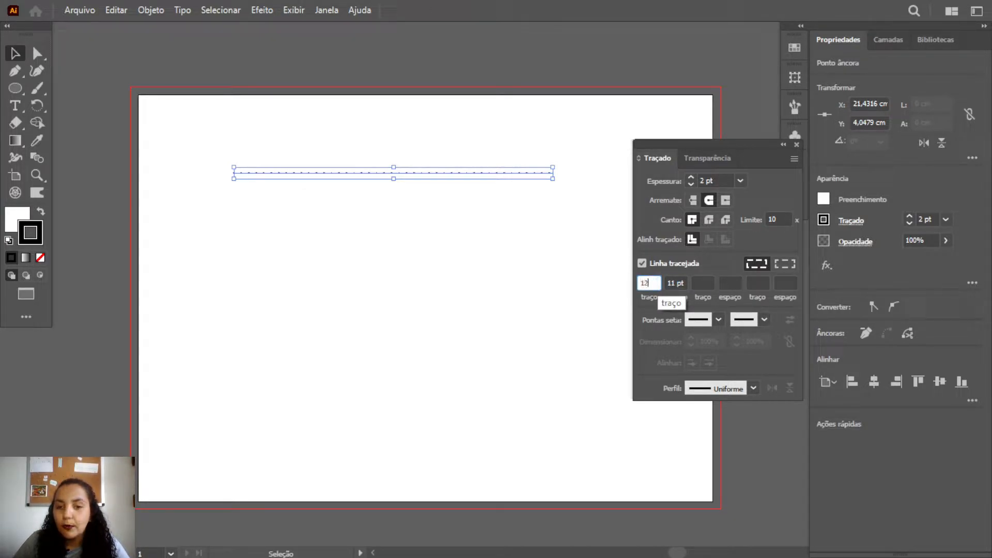
# Try a gap of 0 pt after the line's first dash
pyautogui.click(677, 282)
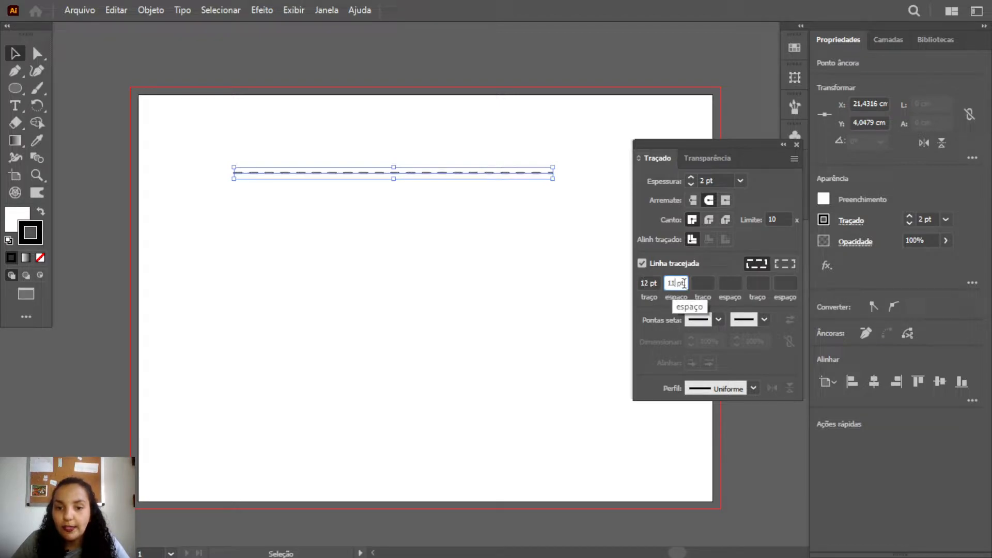
pyautogui.moveTo(684, 283); pyautogui.dragTo(667, 283)
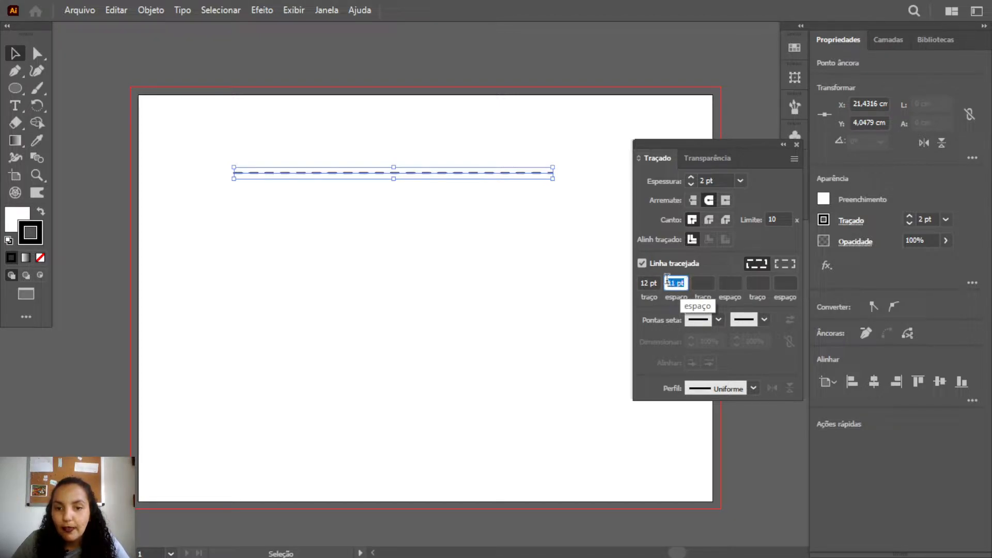
pyautogui.write('0')
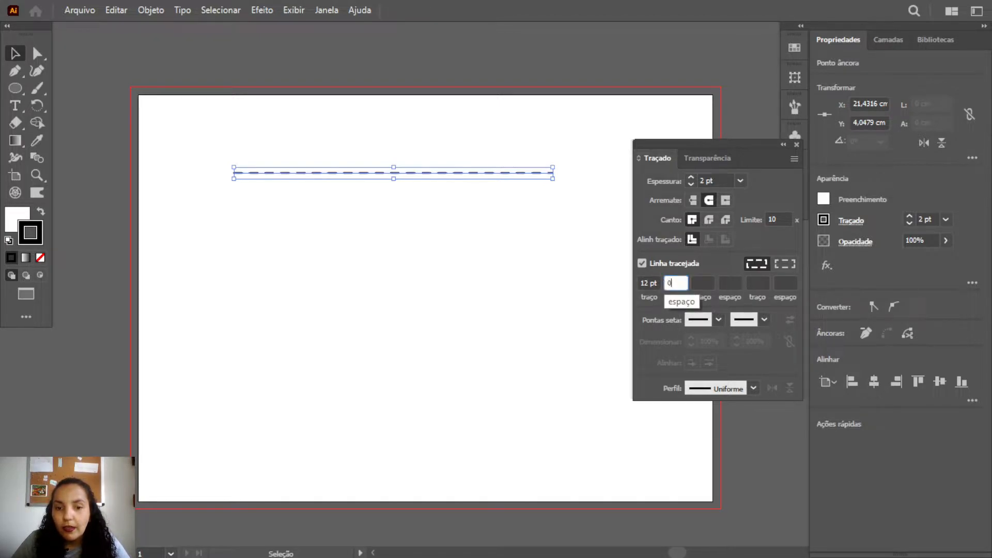
pyautogui.click(730, 283)
# Set the gap after the line's first dash to 4 pt
pyautogui.moveTo(687, 284); pyautogui.dragTo(662, 283)
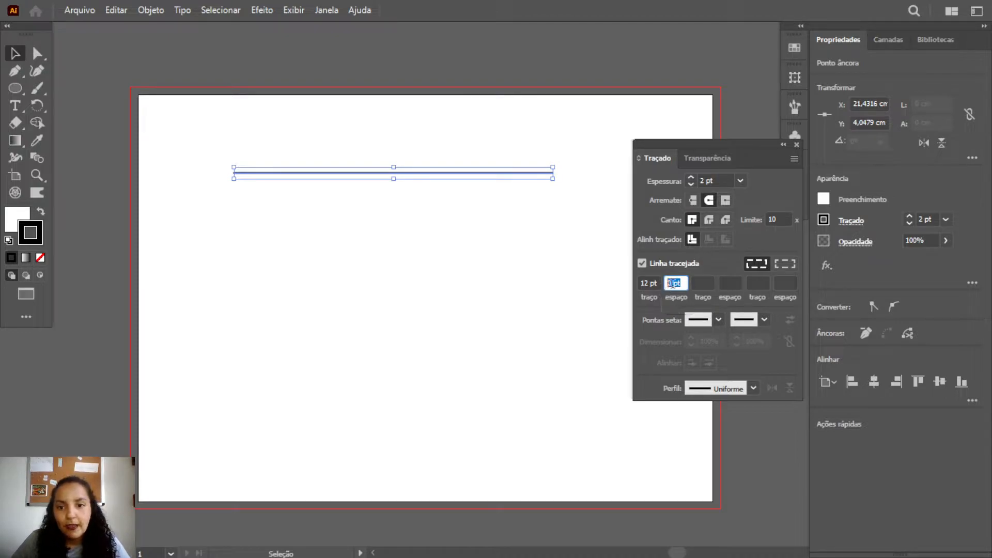
pyautogui.write('4')
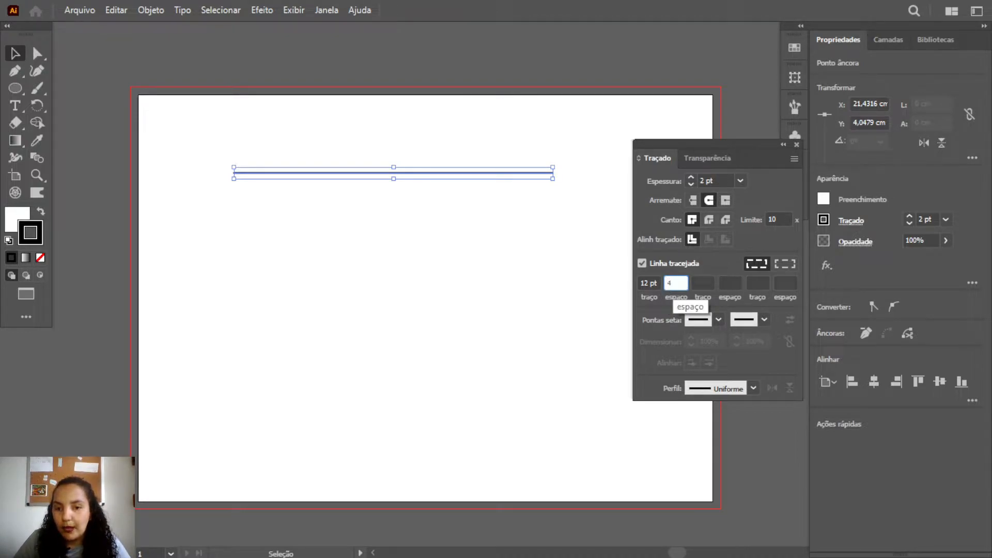
pyautogui.click(704, 282)
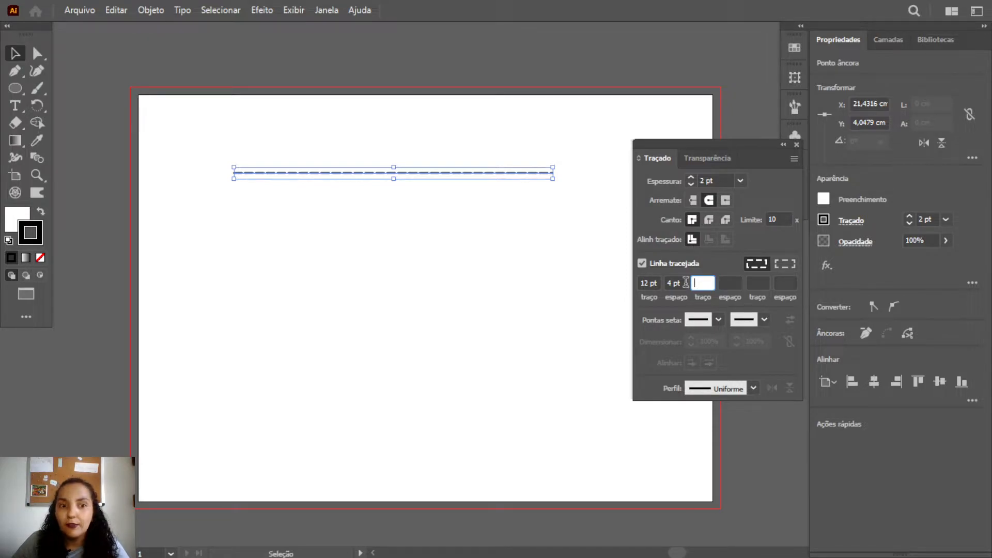
pyautogui.click(656, 282)
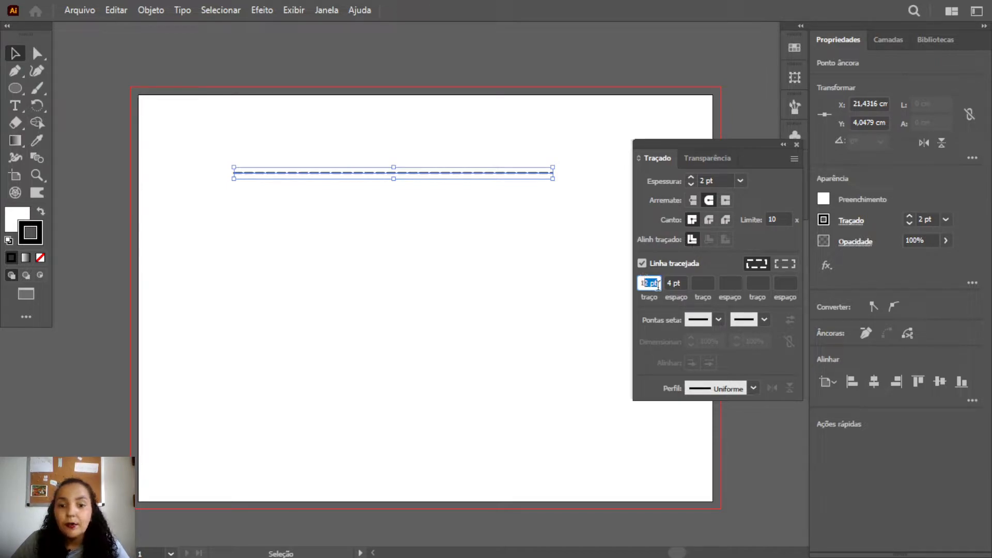
pyautogui.click(667, 285)
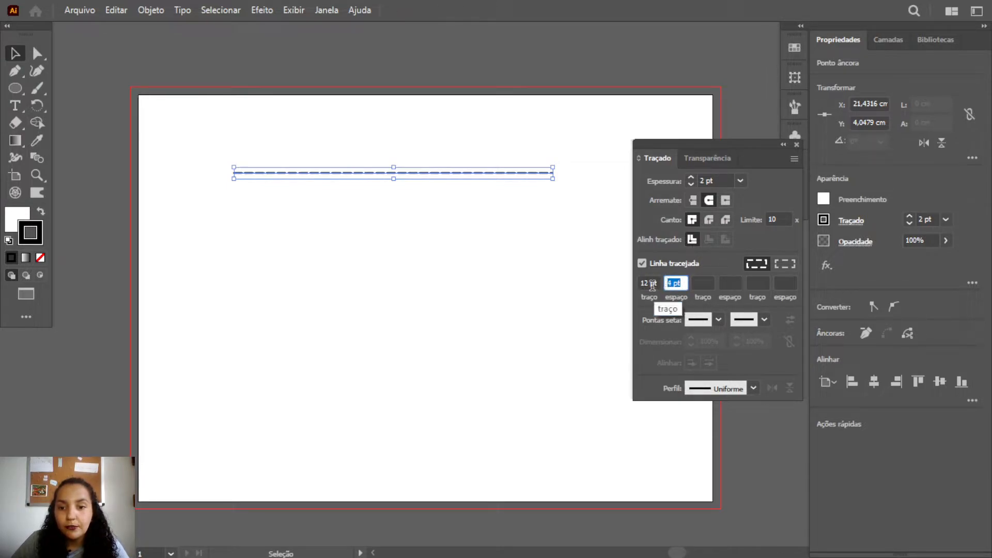
pyautogui.click(681, 284)
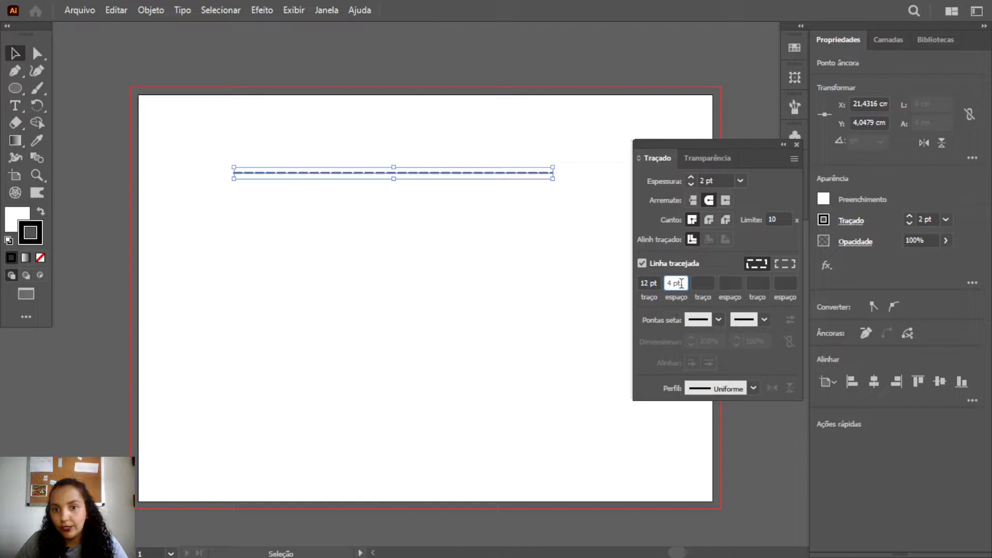
# Extend the line's dash pattern with a second dash of 24 pt and a second gap of 8 pt
pyautogui.click(707, 283)
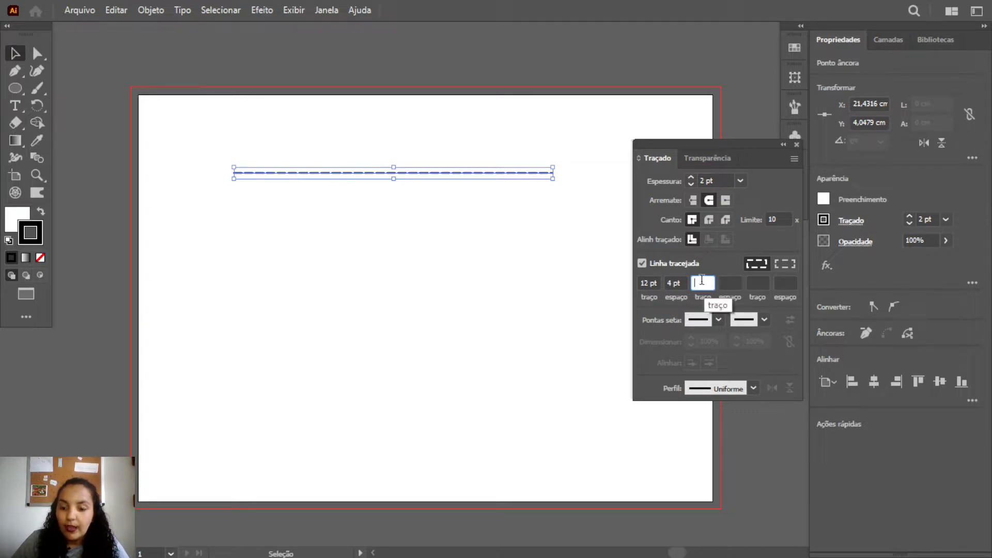
pyautogui.write('24')
pyautogui.click(728, 280)
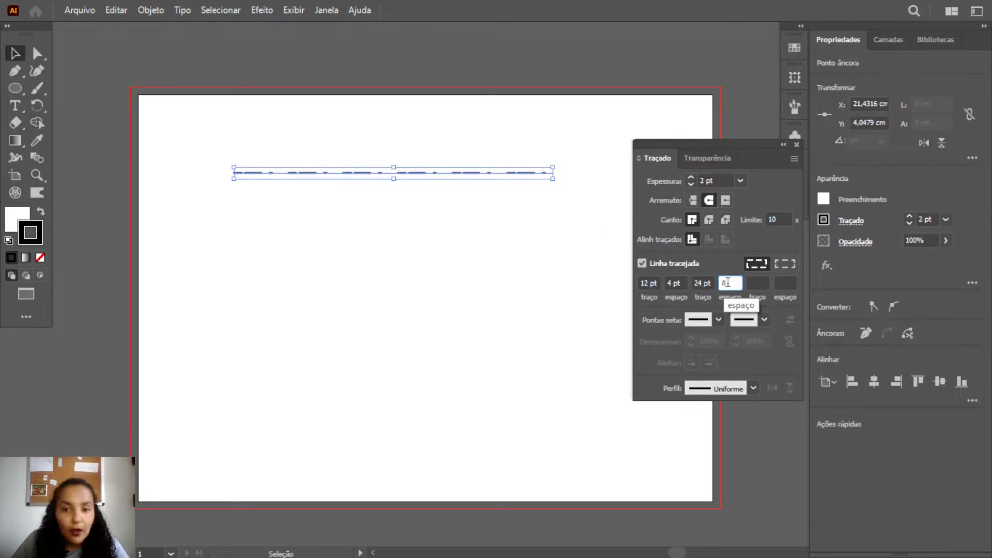
pyautogui.click(756, 285)
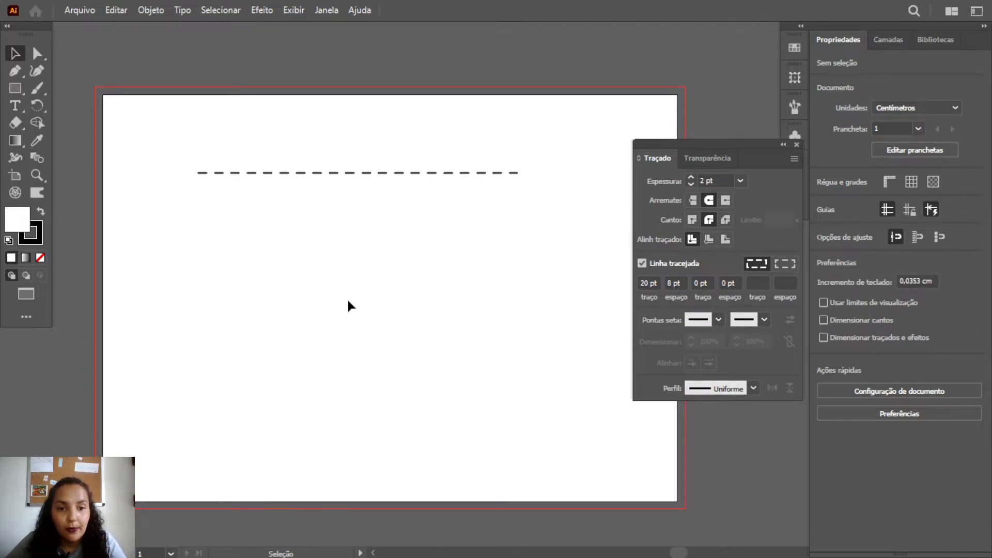
# Draw a rectangle about 16.1 × 9.9 cm with the current dashed stroke below the line and deselect it
pyautogui.press('m')
pyautogui.moveTo(205, 209); pyautogui.dragTo(516, 400)
pyautogui.press('v')
pyautogui.click(543, 329)
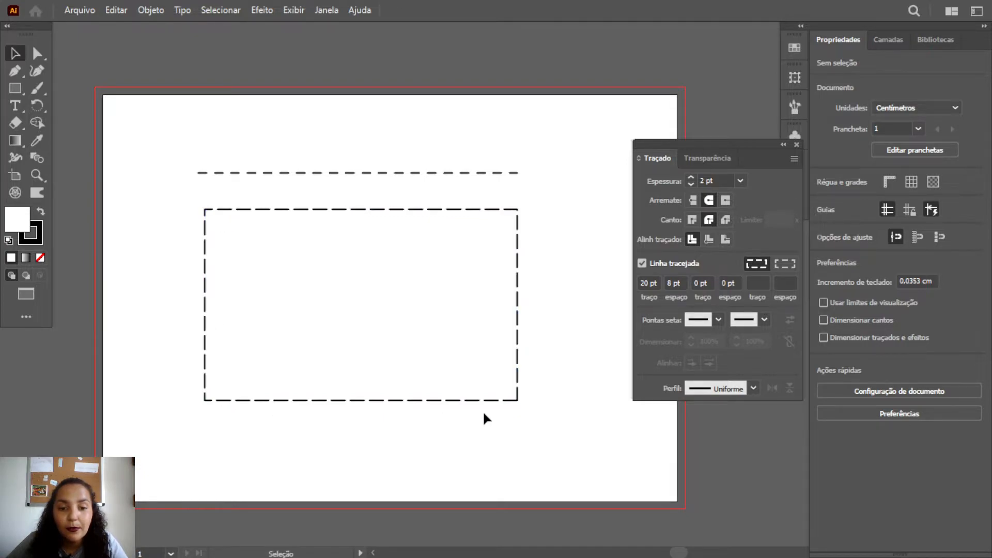
pyautogui.click(435, 209)
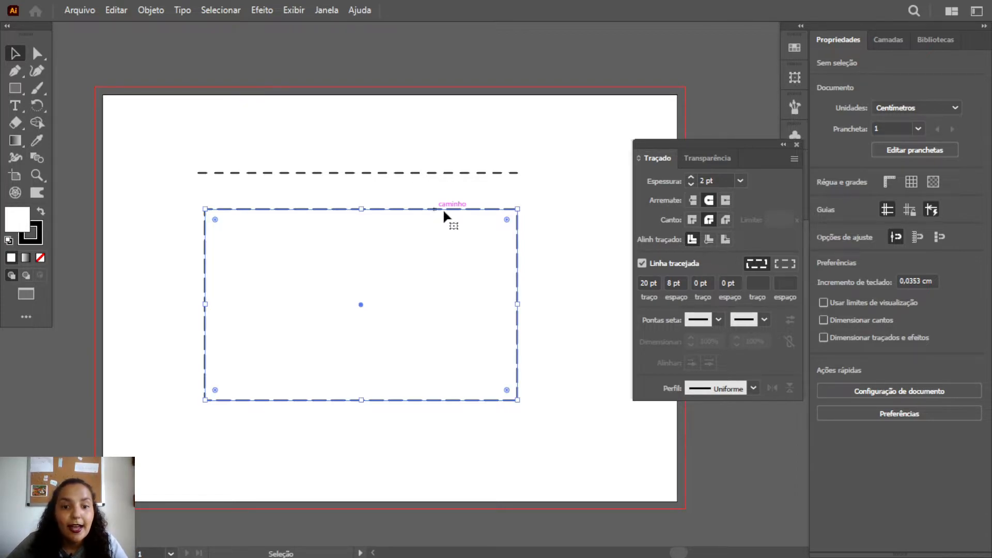
pyautogui.doubleClick(442, 209)
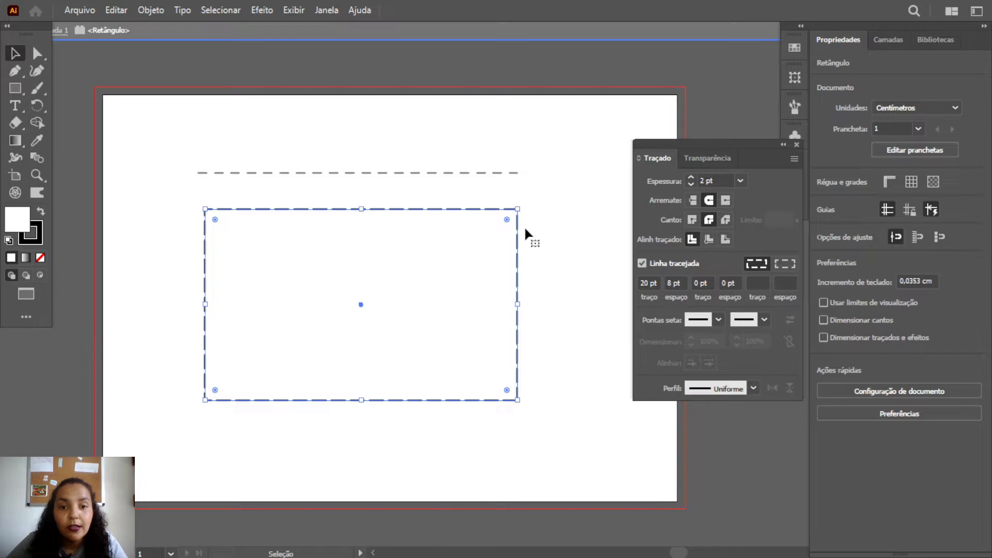
pyautogui.press('Escape')
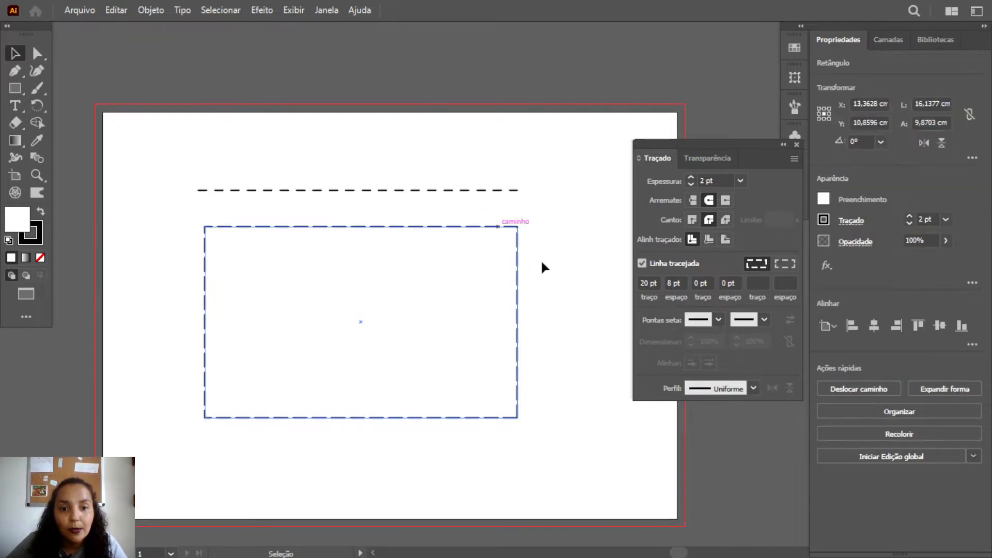
pyautogui.click(540, 259)
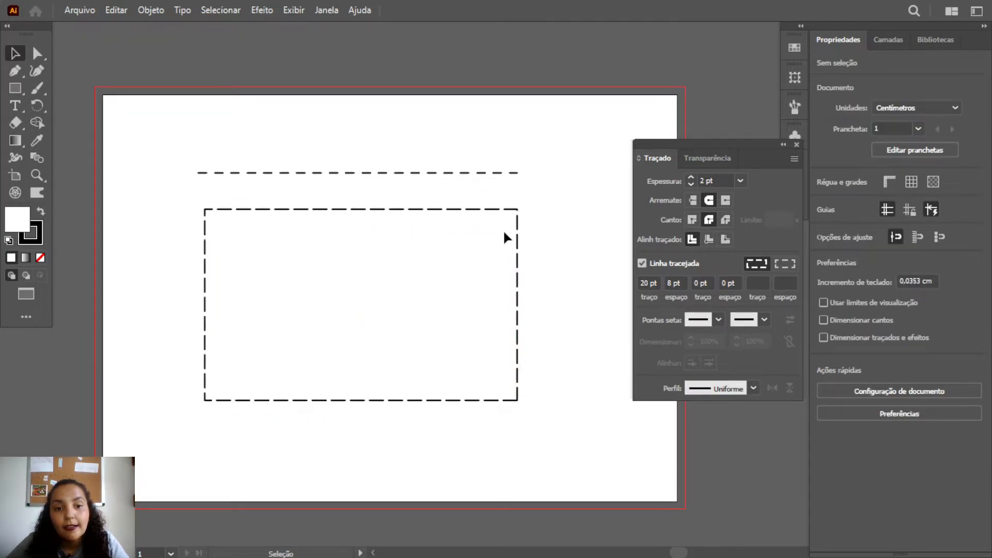
# Align the rectangle's dashes to its corners and path ends in isolation mode, deselect it and leave isolation mode
pyautogui.doubleClick(476, 209)
pyautogui.click(786, 263)
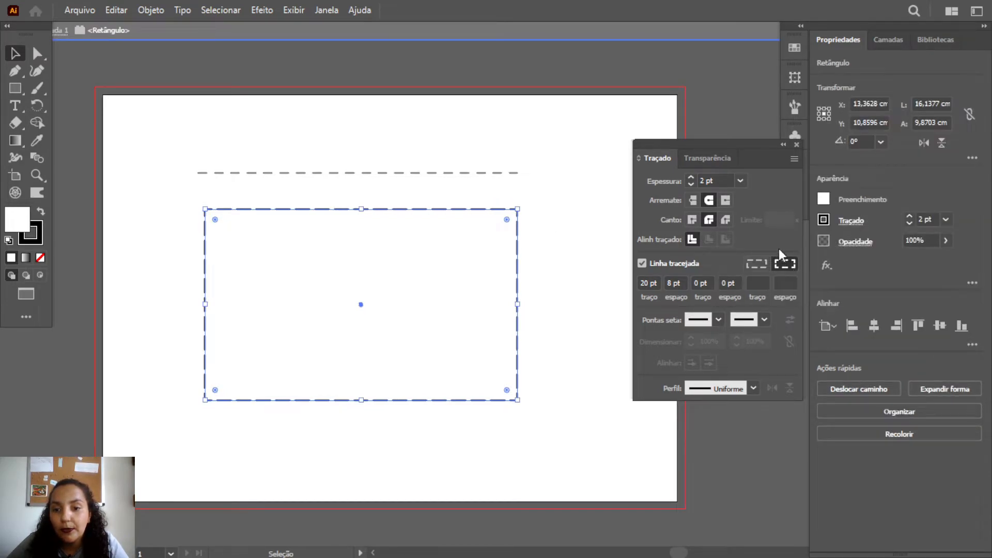
pyautogui.click(571, 235)
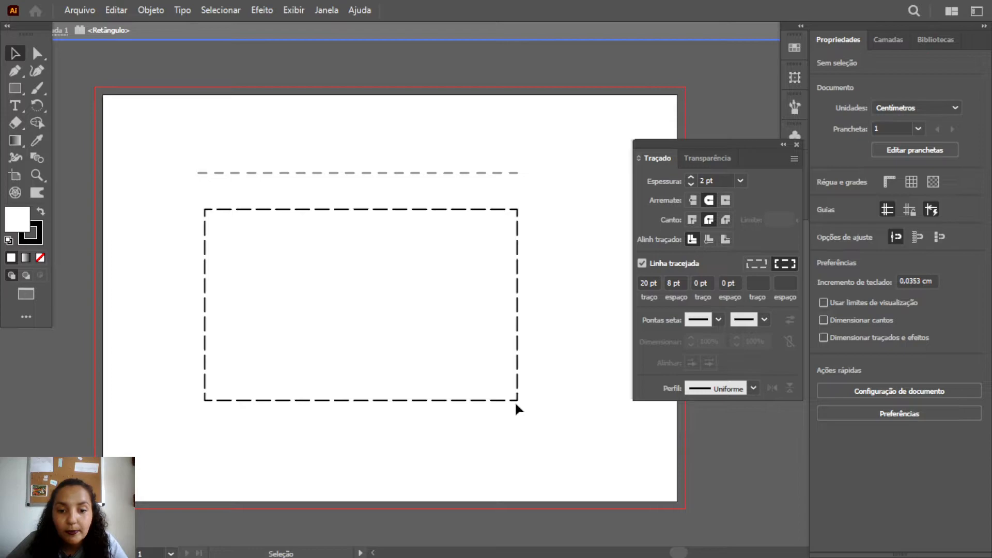
pyautogui.doubleClick(546, 240)
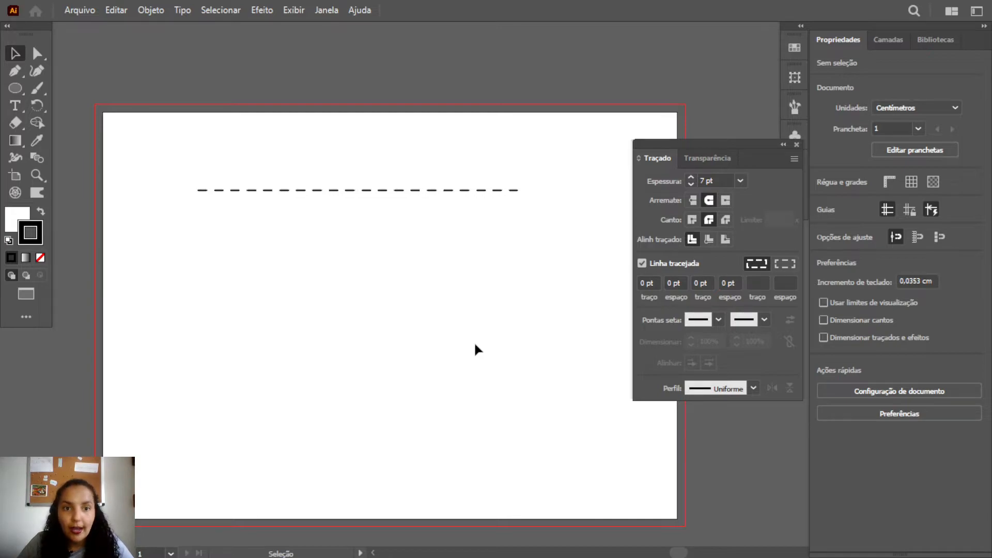
# Draw a circle about 9.5 cm in diameter below the first half of the dashed line
pyautogui.click(15, 88)
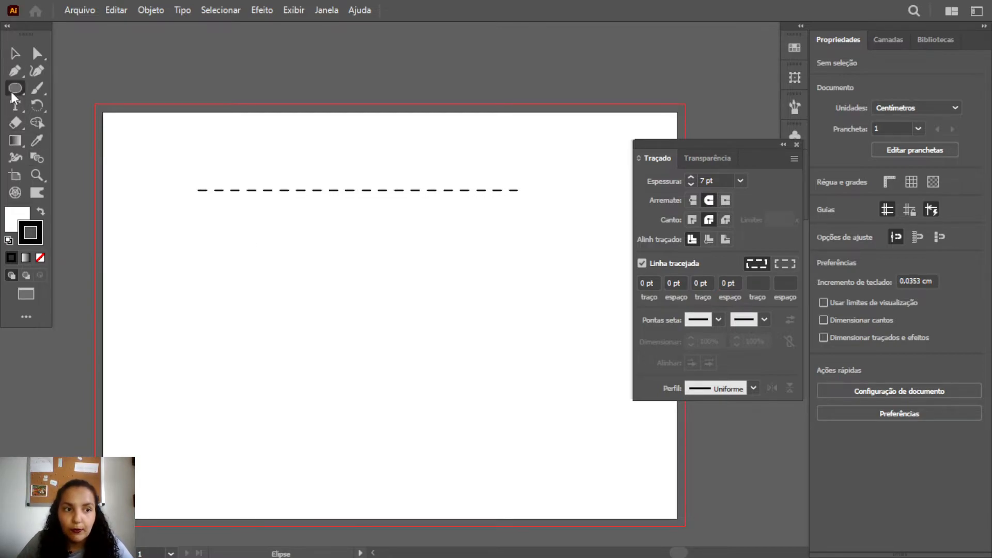
pyautogui.moveTo(177, 228); pyautogui.dragTo(354, 408)
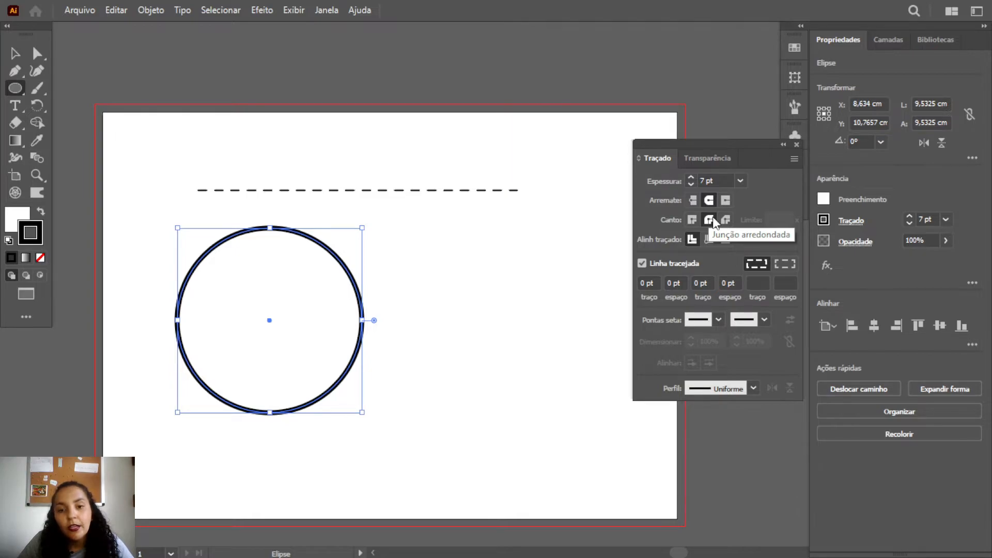
# Give the circle a dotted stroke with a 0 pt dash, a 24 pt gap and a 5 pt weight
pyautogui.moveTo(658, 284)
pyautogui.mouseDown()
pyautogui.moveTo(636, 284)
pyautogui.moveTo(662, 284)
pyautogui.mouseUp()
pyautogui.click(658, 285)
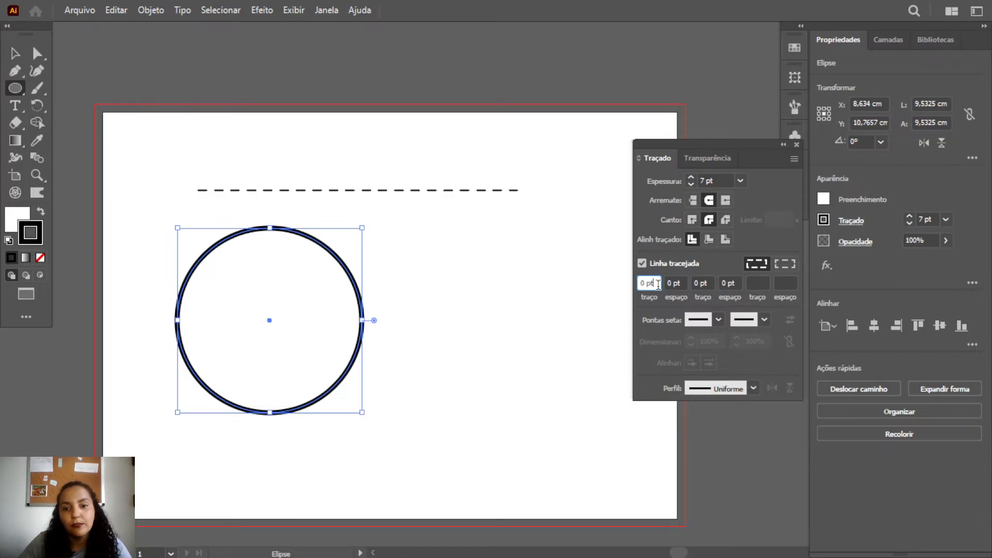
pyautogui.click(668, 284)
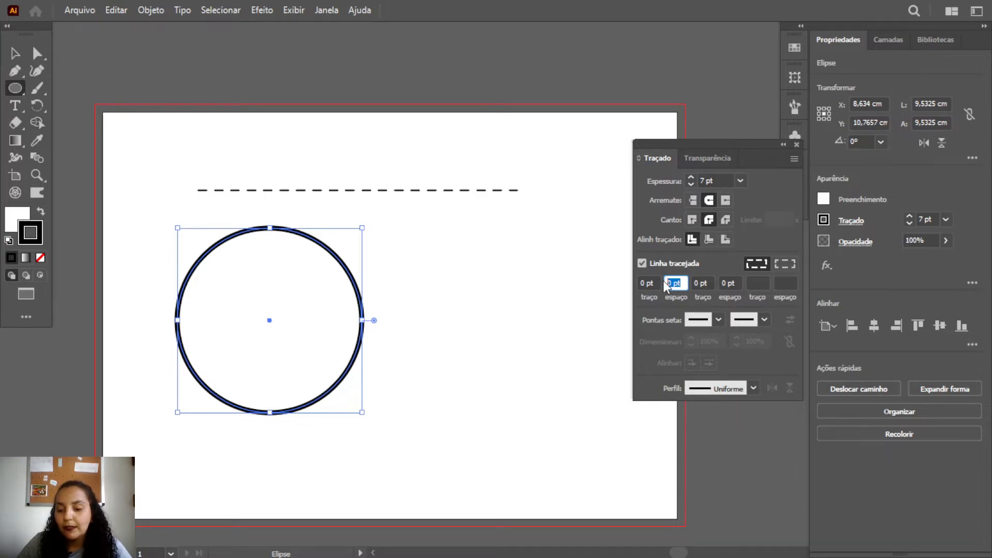
pyautogui.write('24')
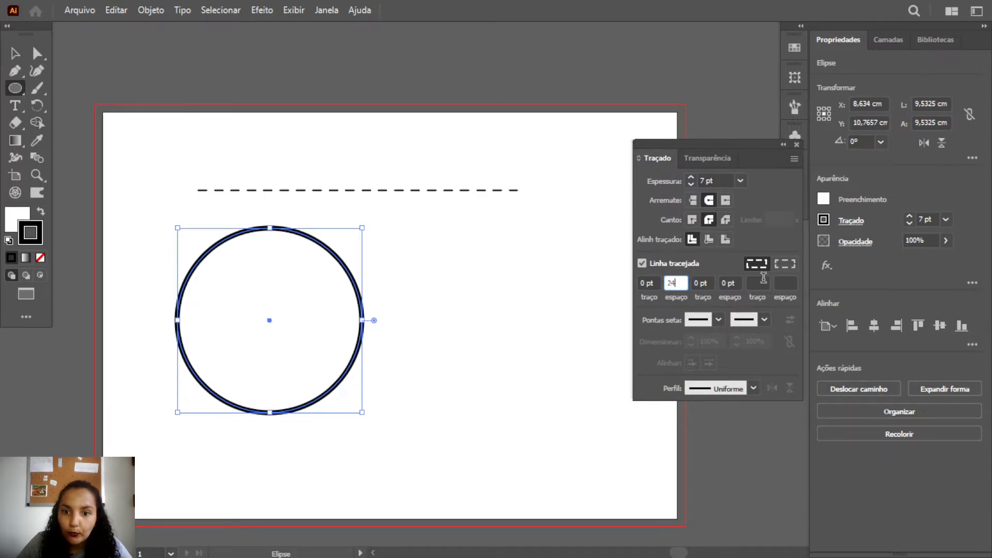
pyautogui.click(739, 283)
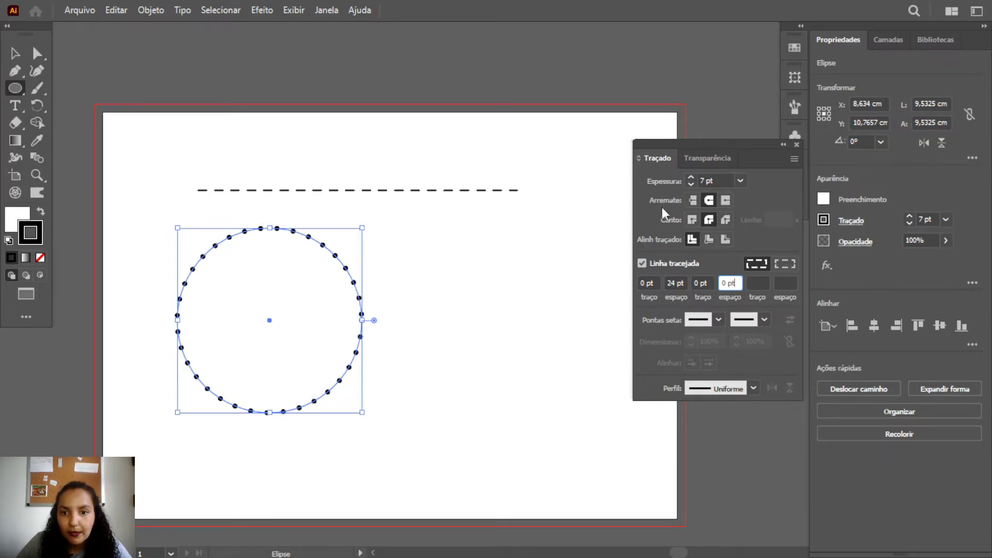
pyautogui.click(690, 184)
pyautogui.click(690, 184)
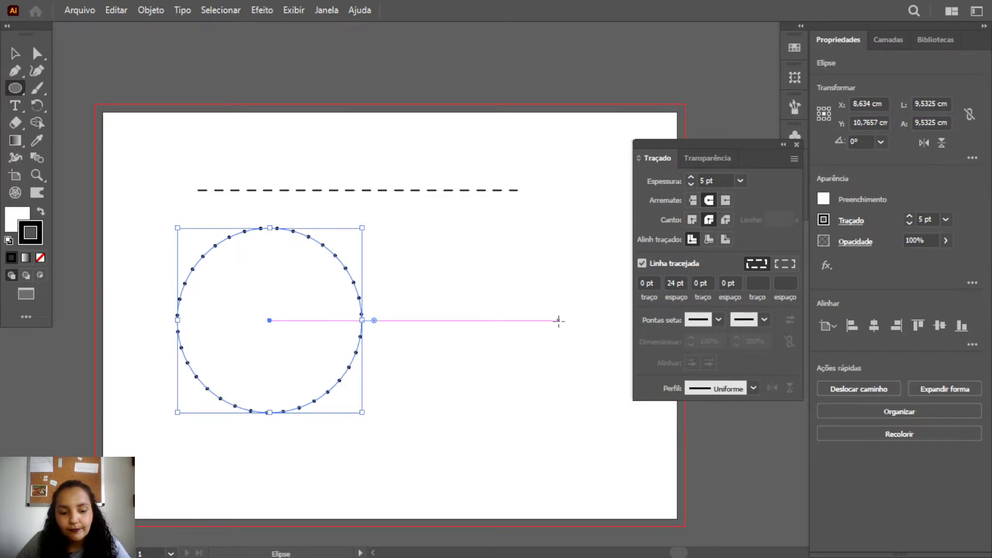
pyautogui.press('v')
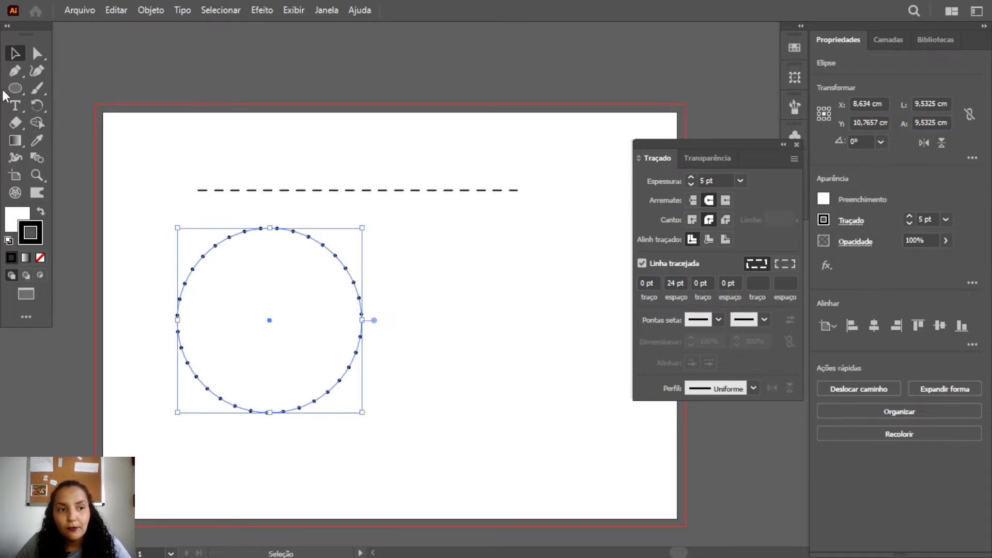
# Draw an open S-shaped curve about 9.2 × 4.5 cm beside the circle with the Curvature tool
pyautogui.hotkey('shift', '`')
pyautogui.click(382, 256)
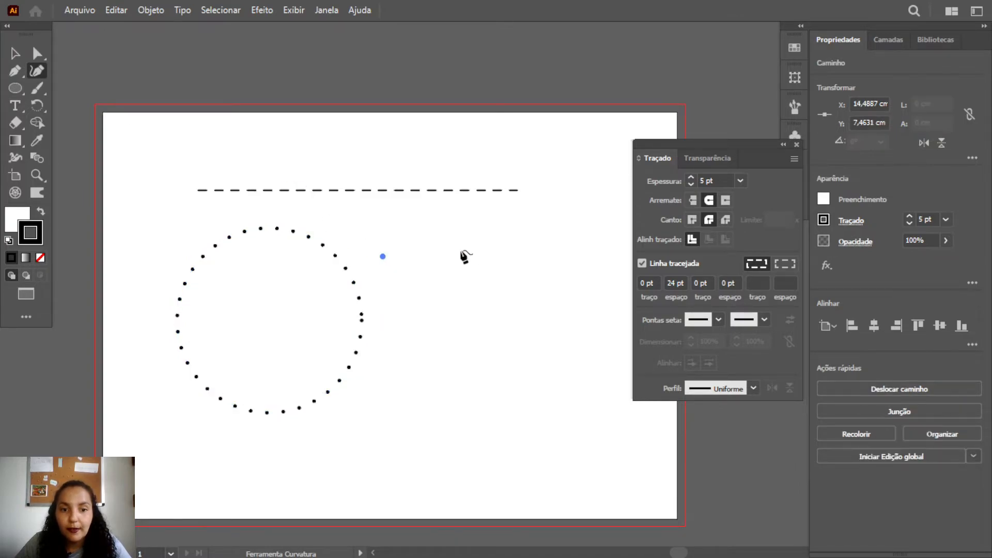
pyautogui.click(460, 255)
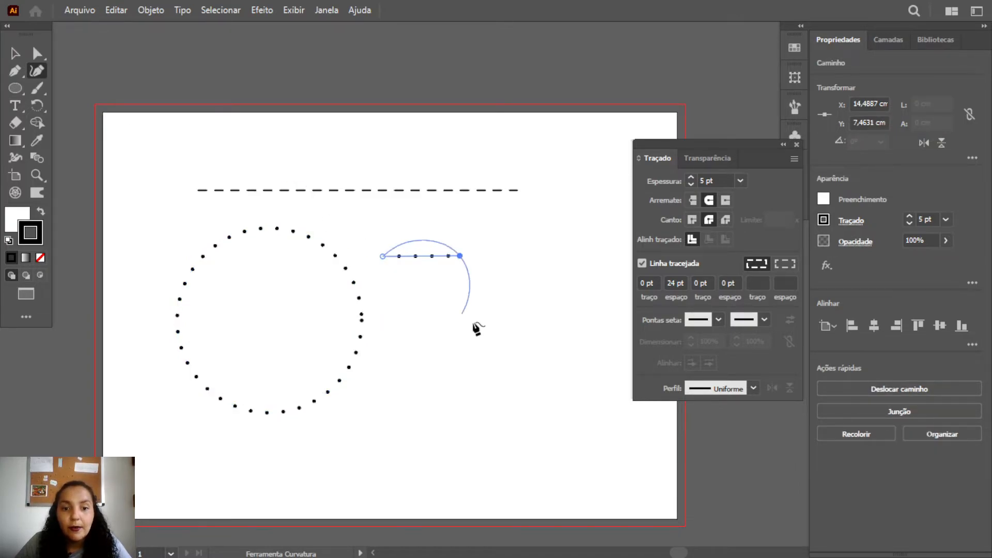
pyautogui.click(485, 320)
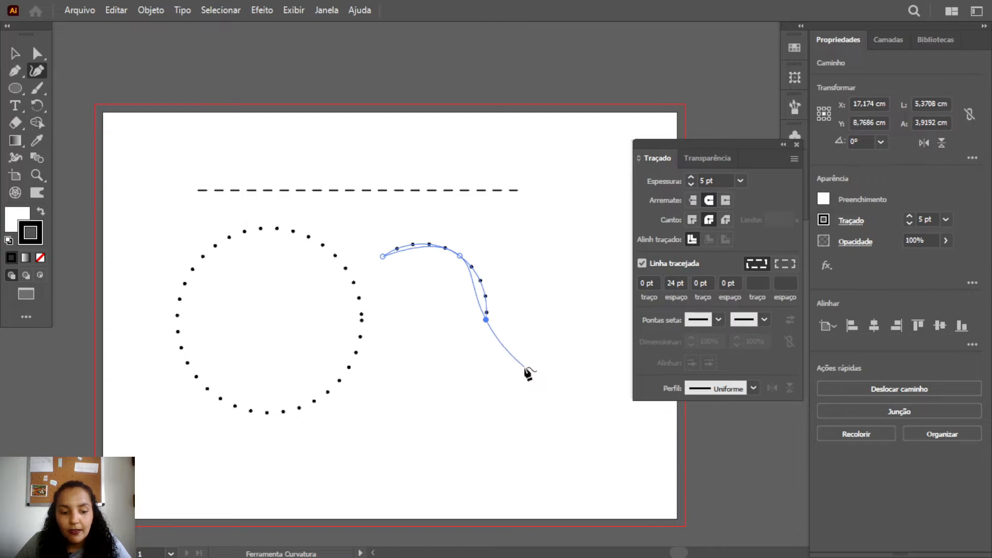
pyautogui.click(560, 330)
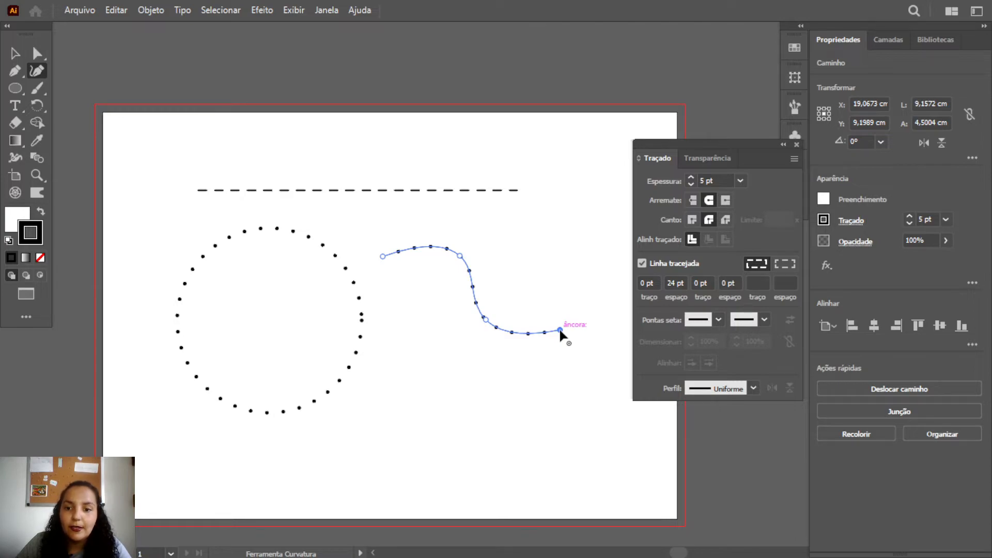
pyautogui.click(561, 322)
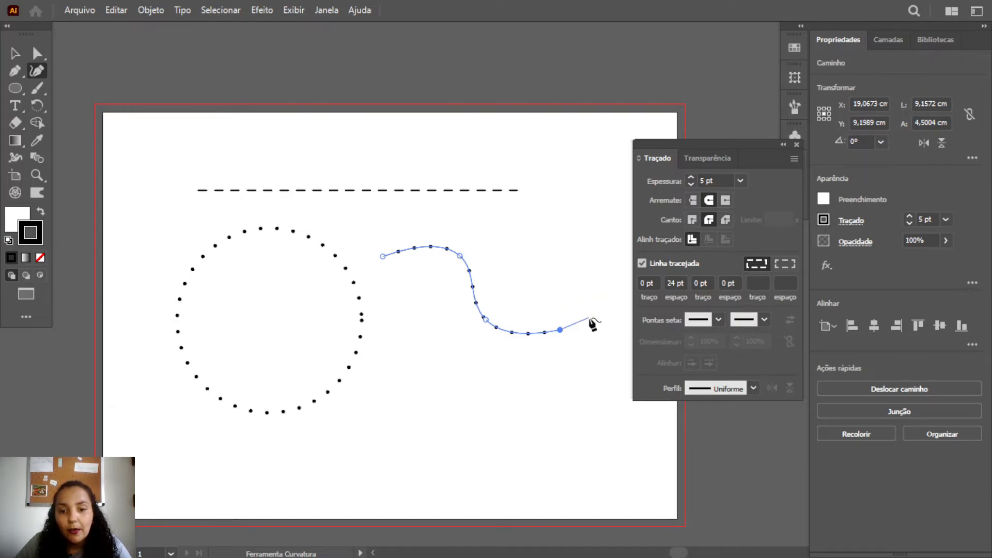
pyautogui.press('v')
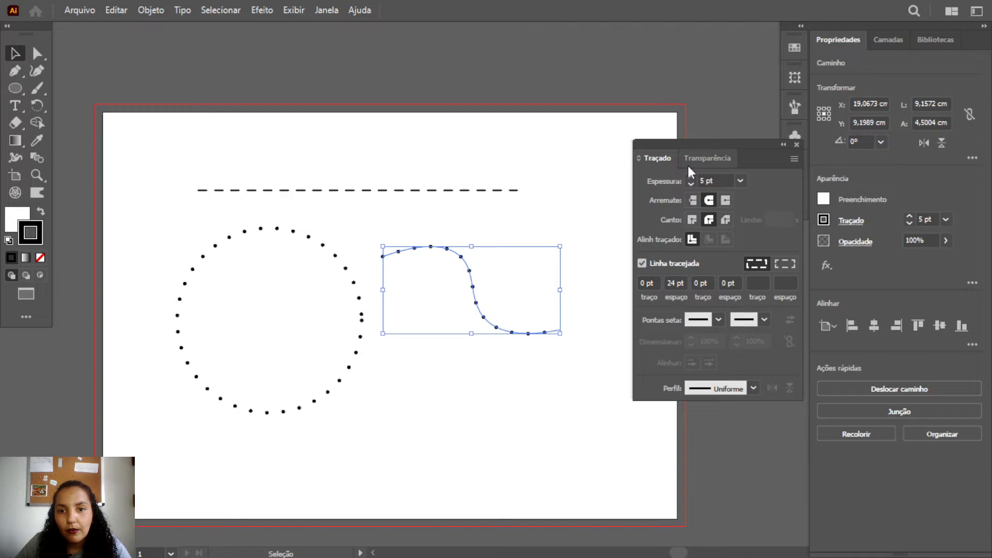
# Set the S-shaped curve's dash length to 4 pt
pyautogui.click(641, 282)
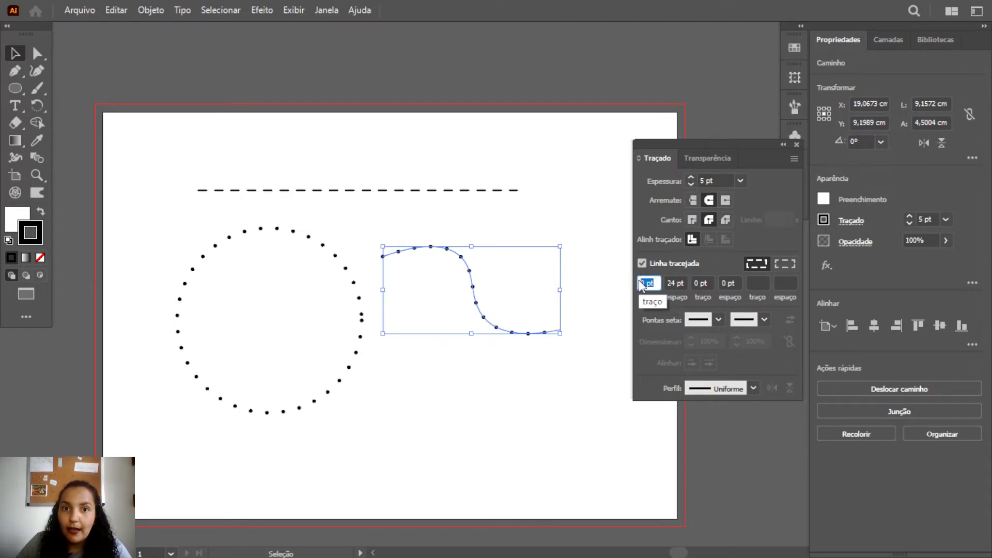
pyautogui.write('4')
pyautogui.press('Return')
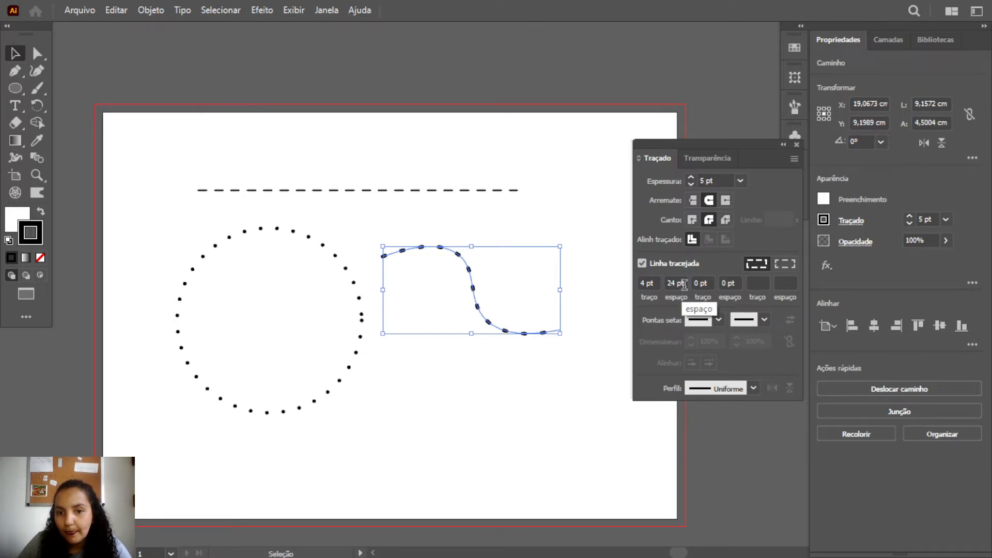
# Try a gap of 4 pt on the S-shaped curve
pyautogui.click(679, 283)
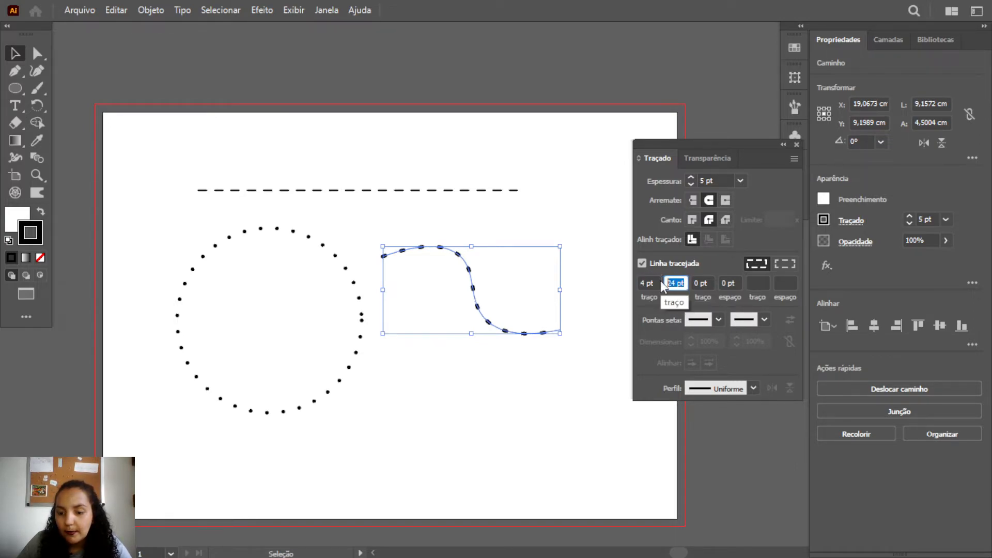
pyautogui.write('4')
pyautogui.click(698, 283)
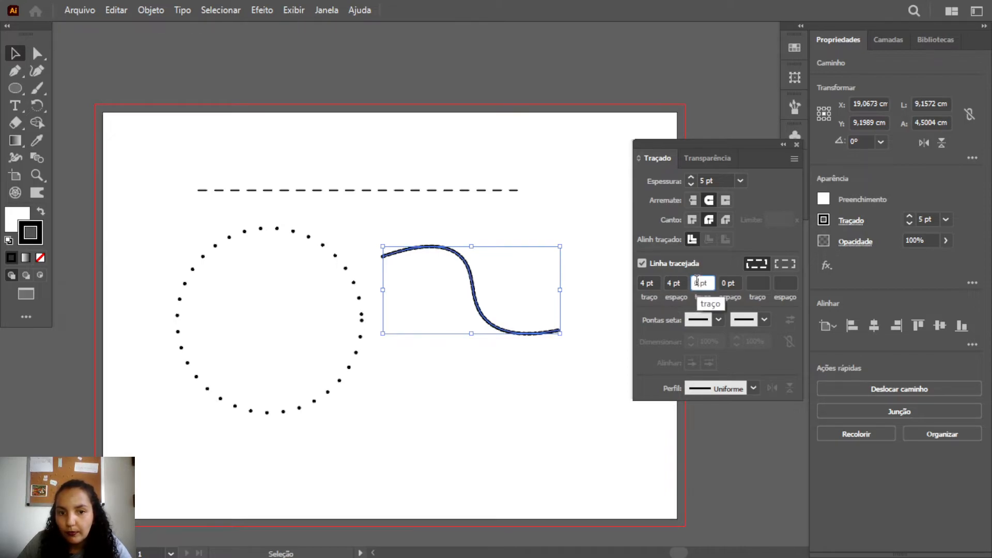
# Set the S-shaped curve's gap to 8 pt and its stroke weight to 2 pt
pyautogui.click(676, 283)
pyautogui.write('8')
pyautogui.press('Tab')
pyautogui.click(692, 185)
pyautogui.click(691, 184)
pyautogui.click(691, 185)
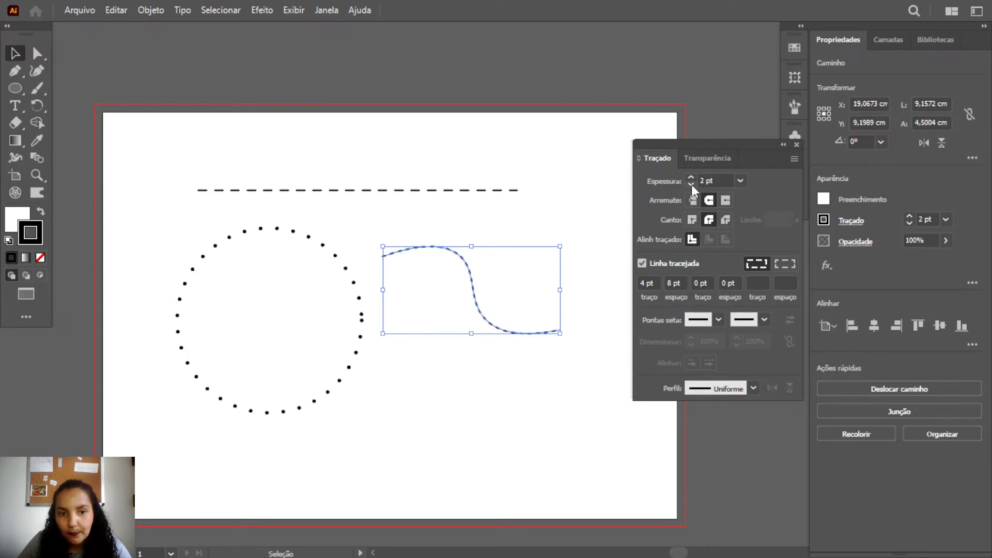
# Browse the end arrowheads, apply Seta 7 to the S-shaped curve's end point and deselect the curve
pyautogui.click(765, 319)
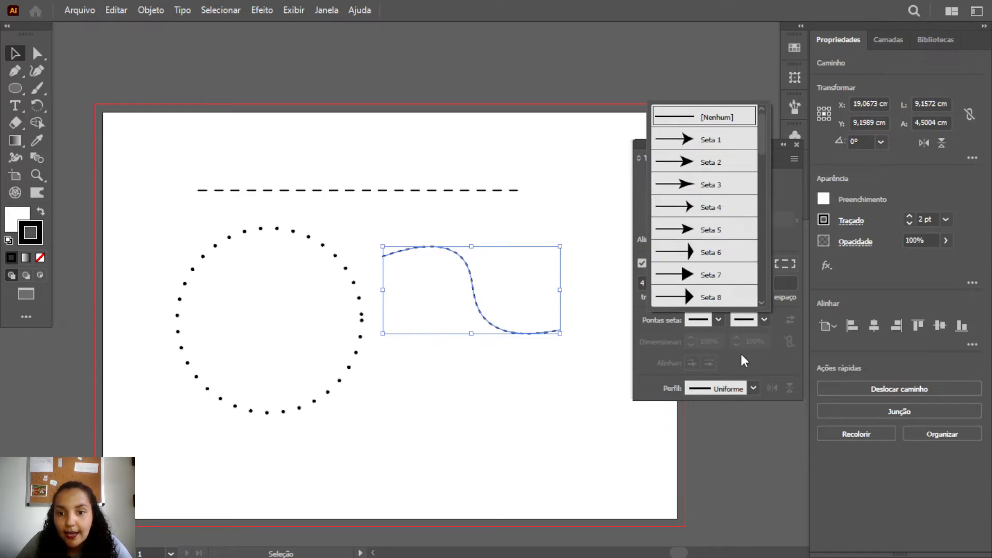
pyautogui.click(724, 347)
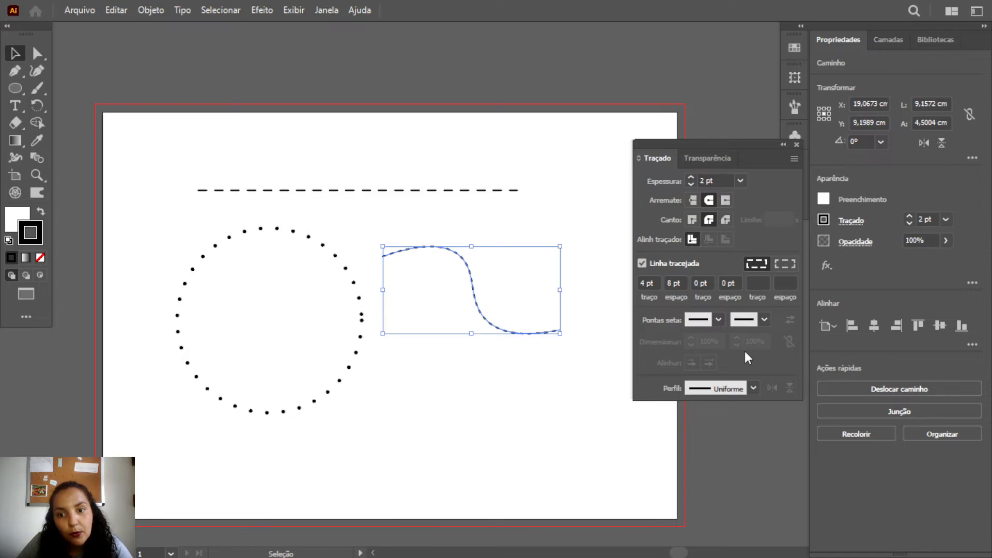
pyautogui.click(764, 319)
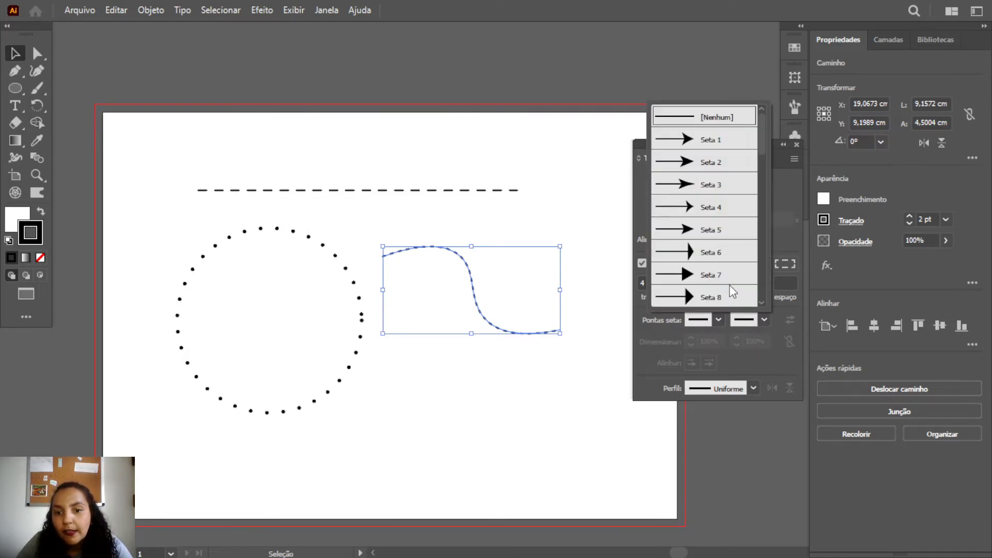
pyautogui.scroll(-1, 697, 196)
pyautogui.scroll(-4, 697, 196)
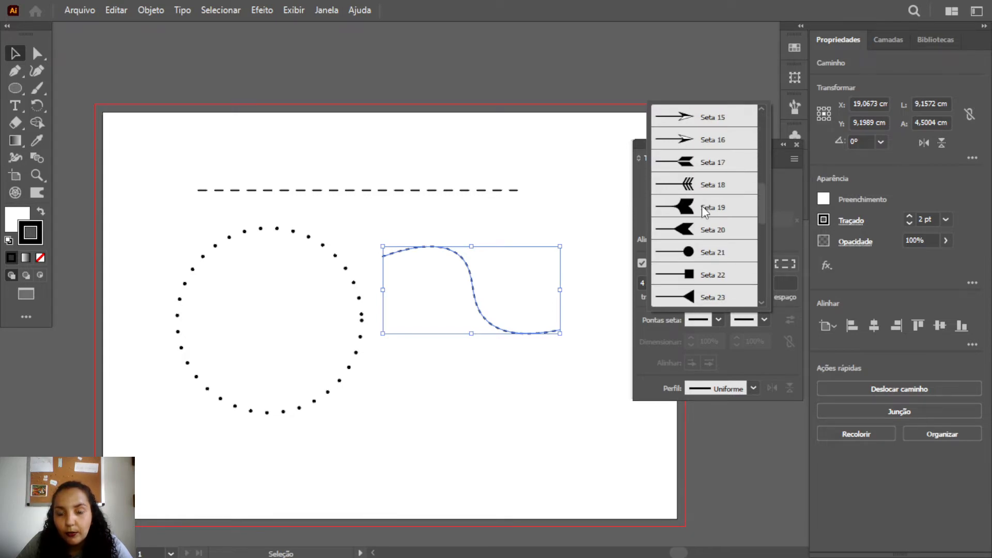
pyautogui.scroll(-3, 702, 206)
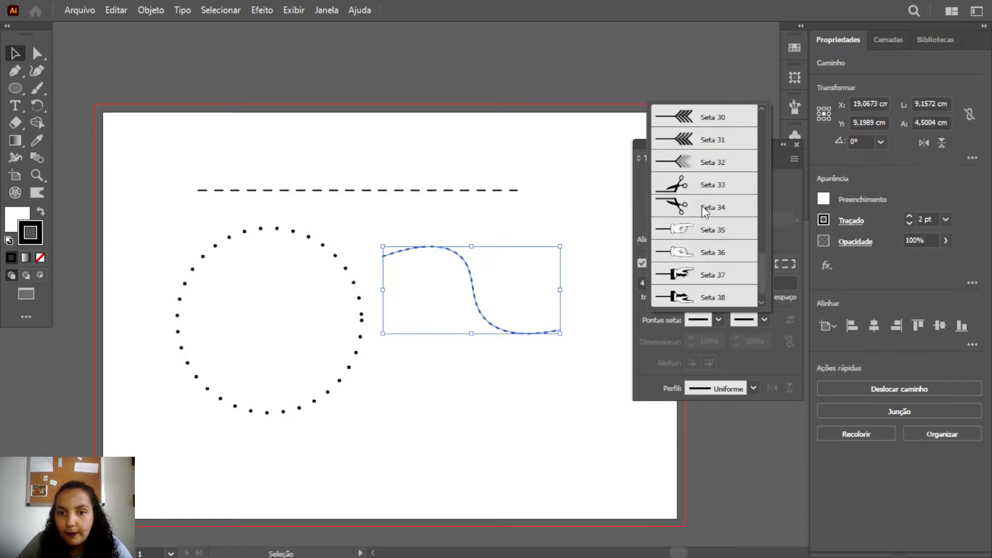
pyautogui.scroll(-3, 705, 211)
pyautogui.scroll(3, 705, 272)
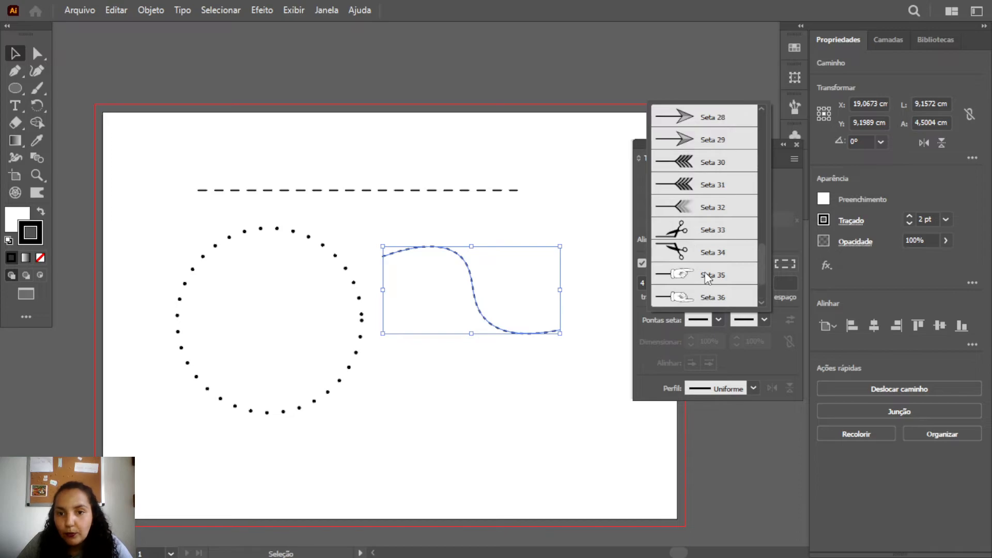
pyautogui.scroll(4, 692, 207)
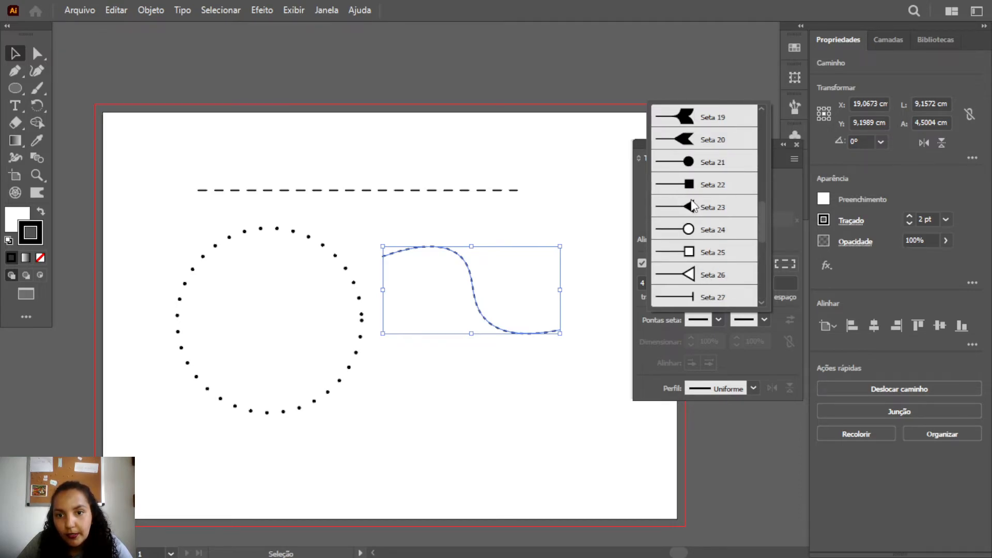
pyautogui.scroll(4, 694, 207)
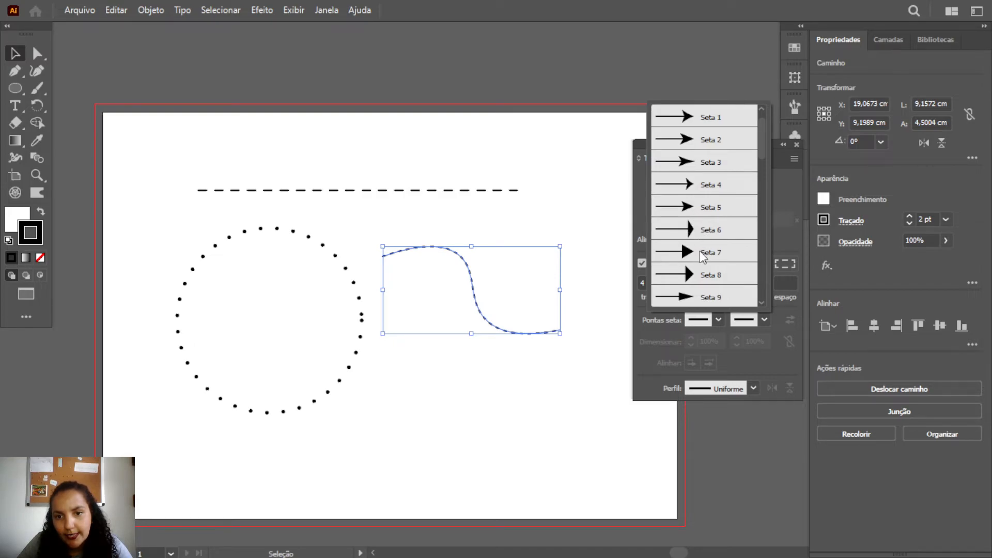
pyautogui.click(693, 250)
pyautogui.click(592, 345)
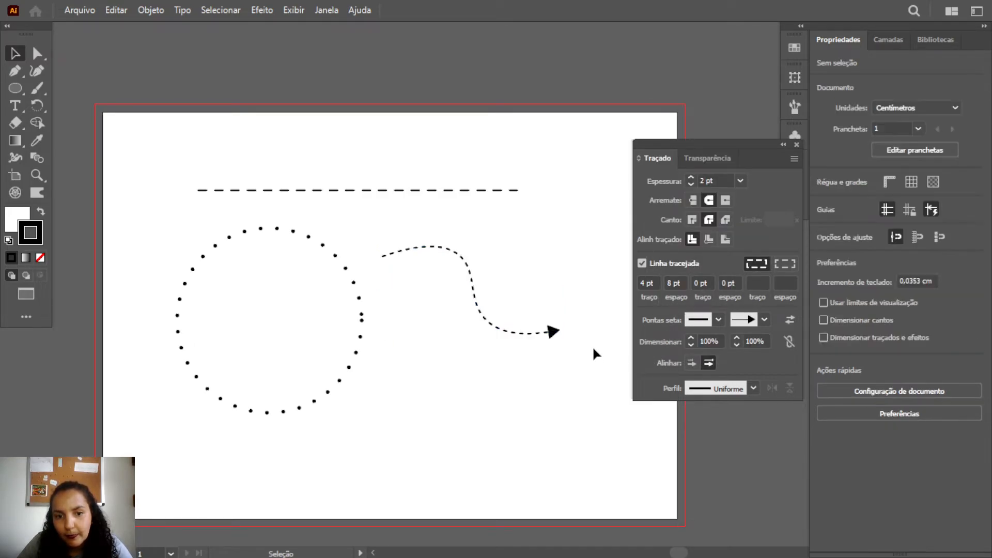
# Move the dashed arrow curve up and slightly farther from the circle, closer beneath the dashed line, and deselect it
pyautogui.moveTo(475, 302); pyautogui.dragTo(431, 274)
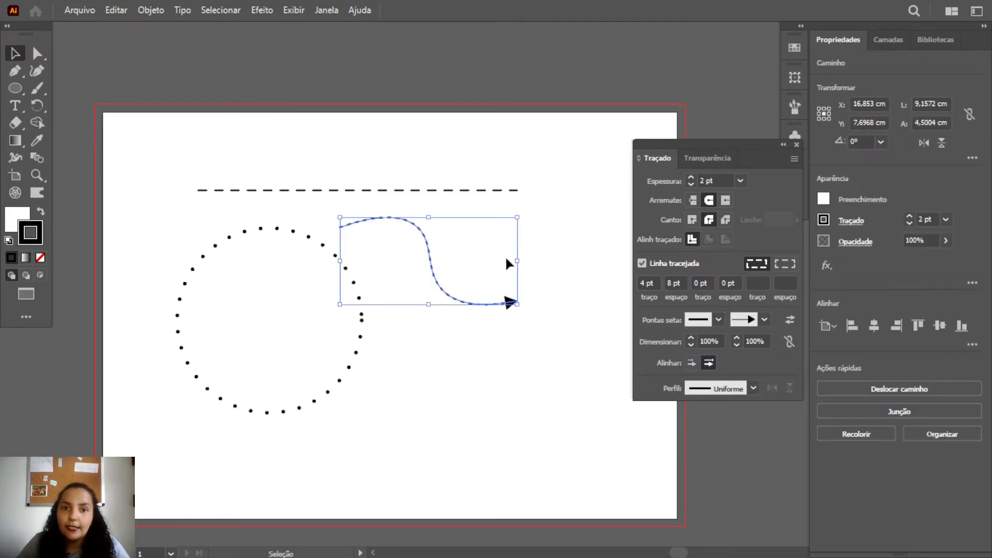
pyautogui.moveTo(433, 264); pyautogui.dragTo(500, 264)
pyautogui.click(380, 246)
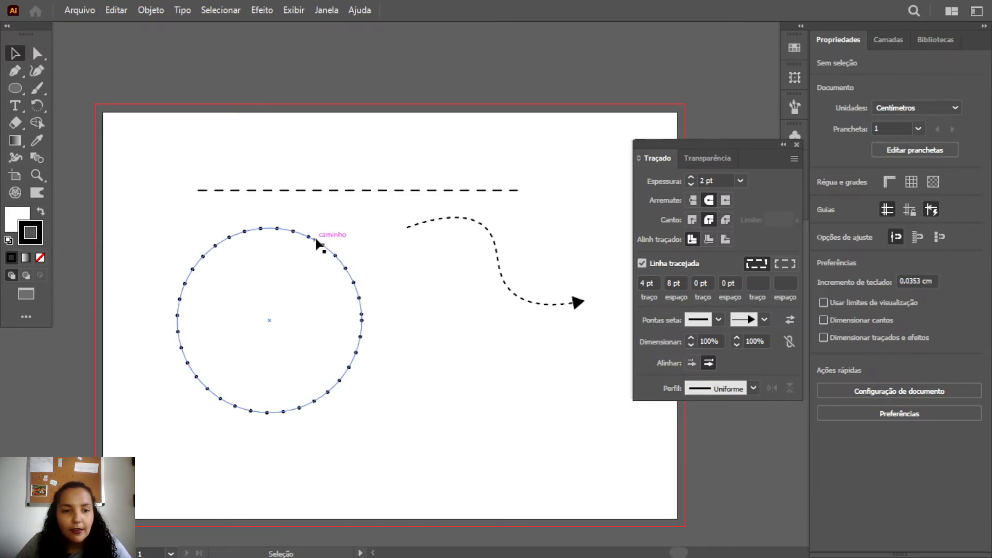
pyautogui.click(343, 293)
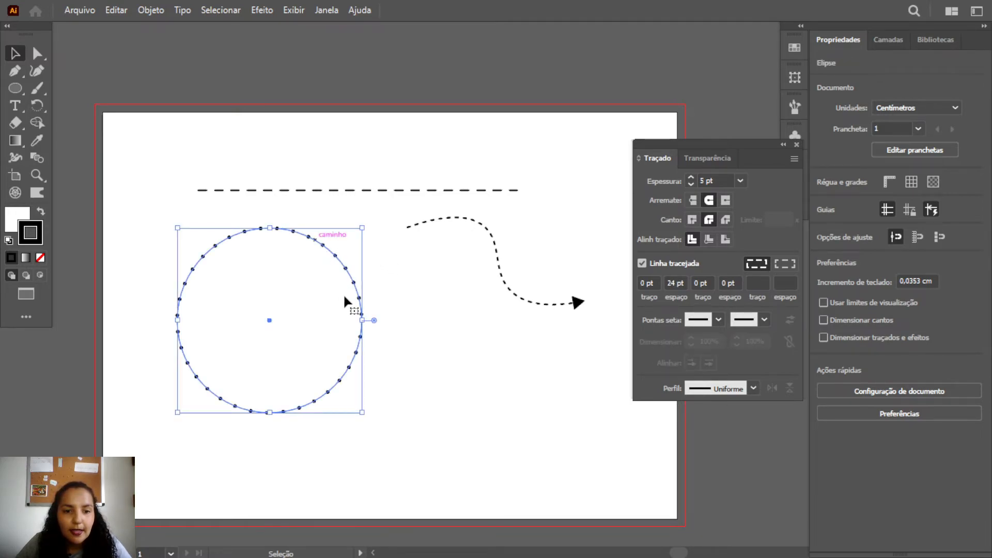
pyautogui.click(394, 304)
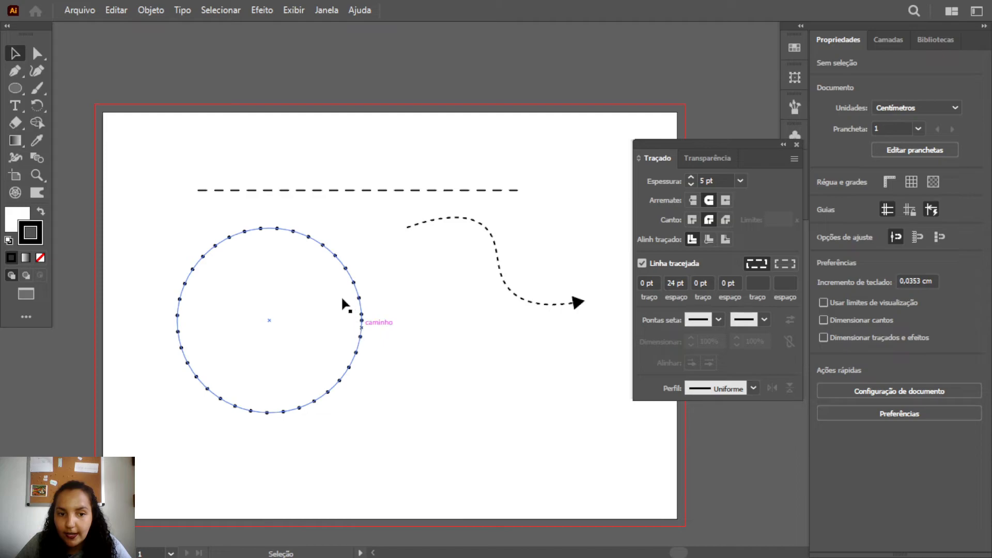
# Try gaps of 22 pt and 23 pt on the dotted circle, deselecting it after each change
pyautogui.click(346, 267)
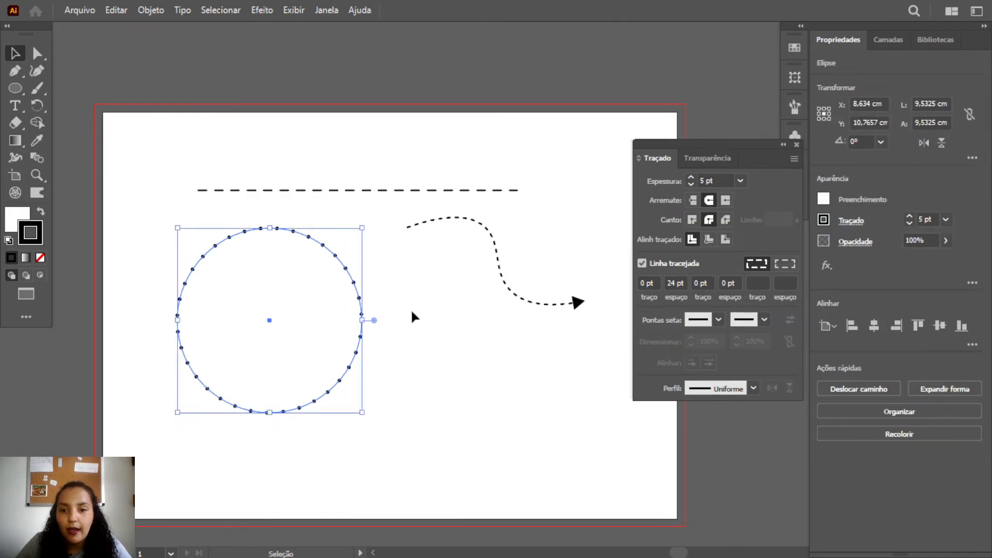
pyautogui.click(679, 286)
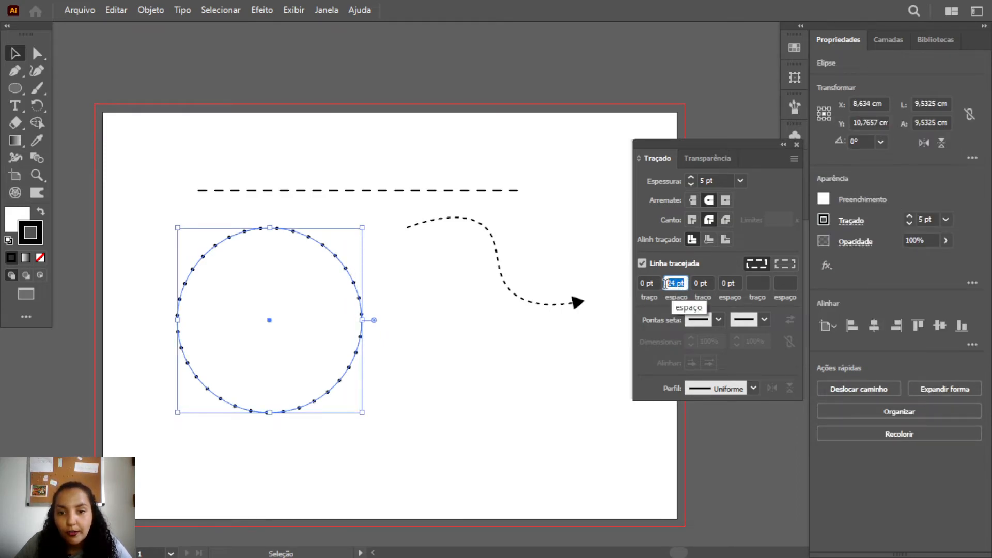
pyautogui.press('Down')
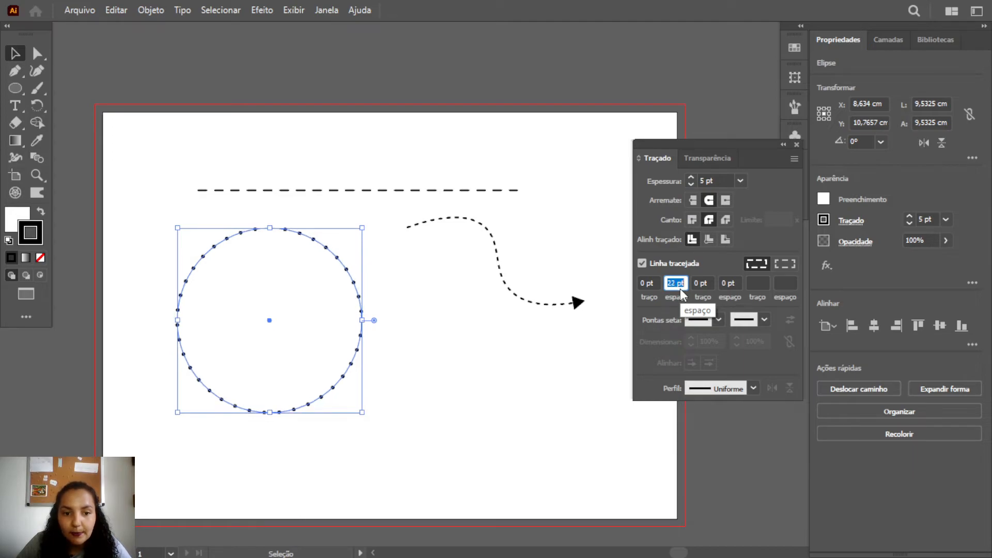
pyautogui.click(461, 343)
pyautogui.click(361, 325)
pyautogui.click(683, 282)
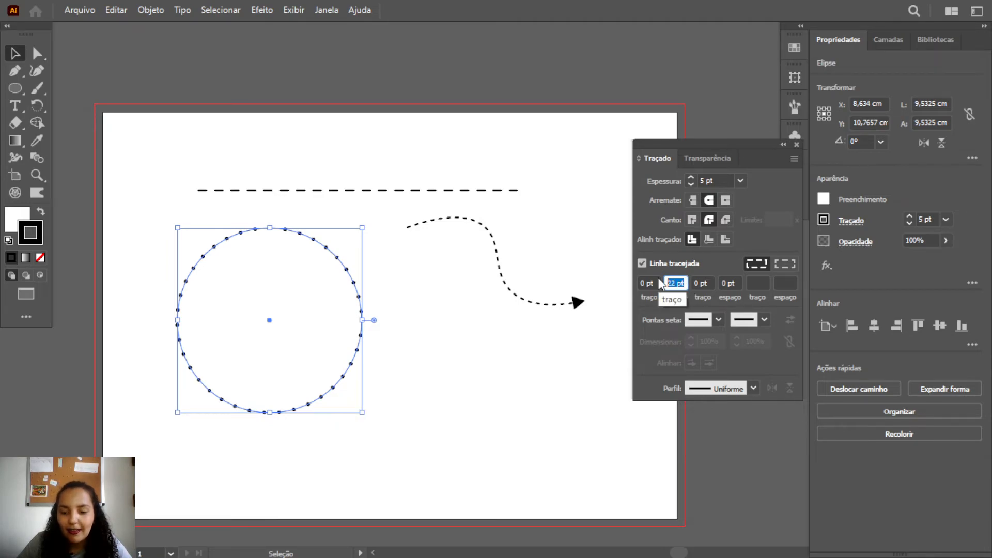
pyautogui.press('Up')
pyautogui.click(496, 377)
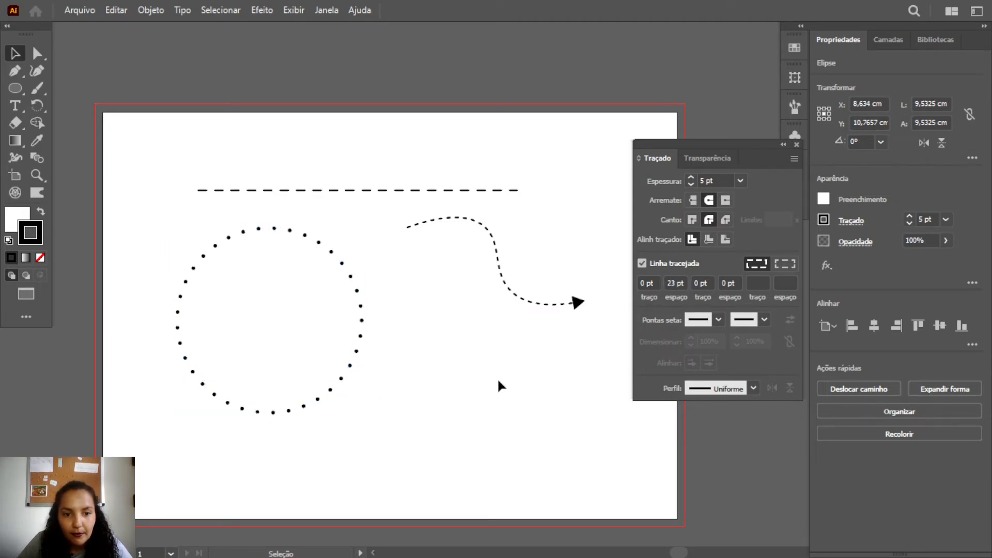
# Try gaps of 24 pt and 22 pt on the dotted circle and deselect it
pyautogui.click(352, 366)
pyautogui.click(674, 283)
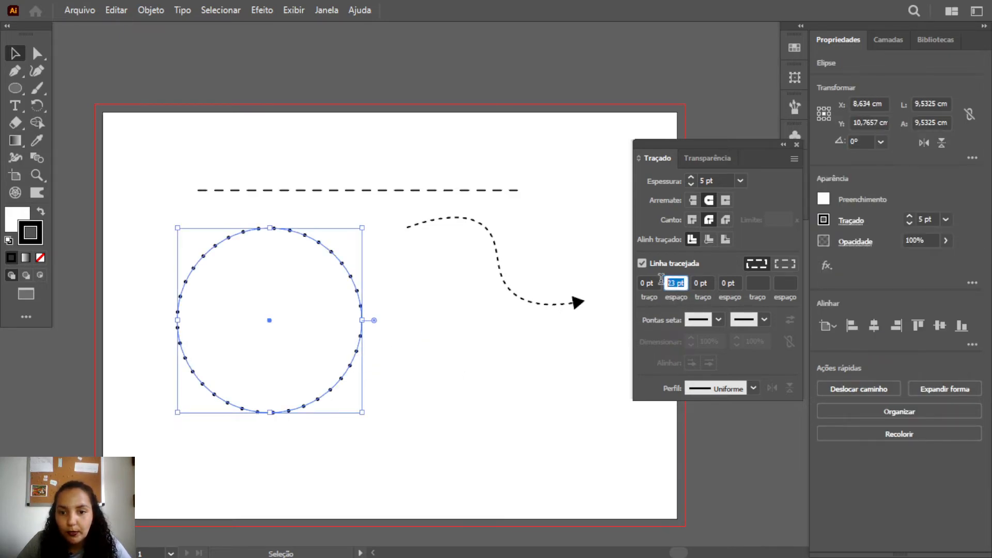
pyautogui.press('Up')
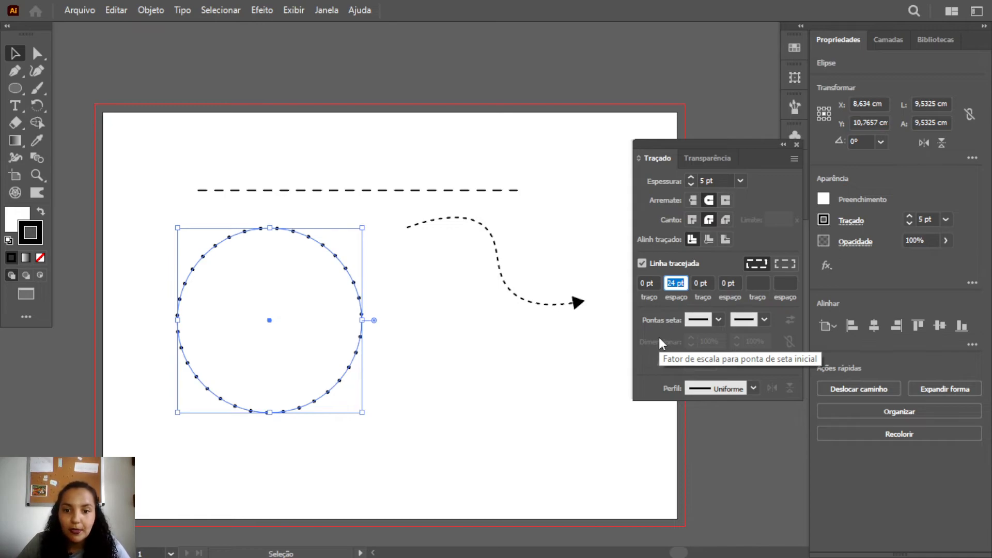
pyautogui.press('Down')
pyautogui.press('Down')
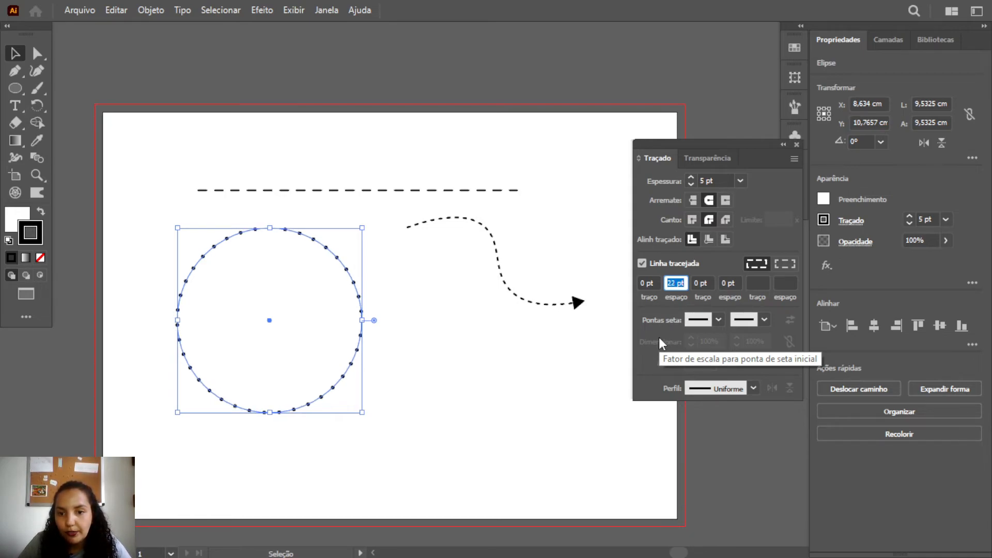
pyautogui.click(577, 346)
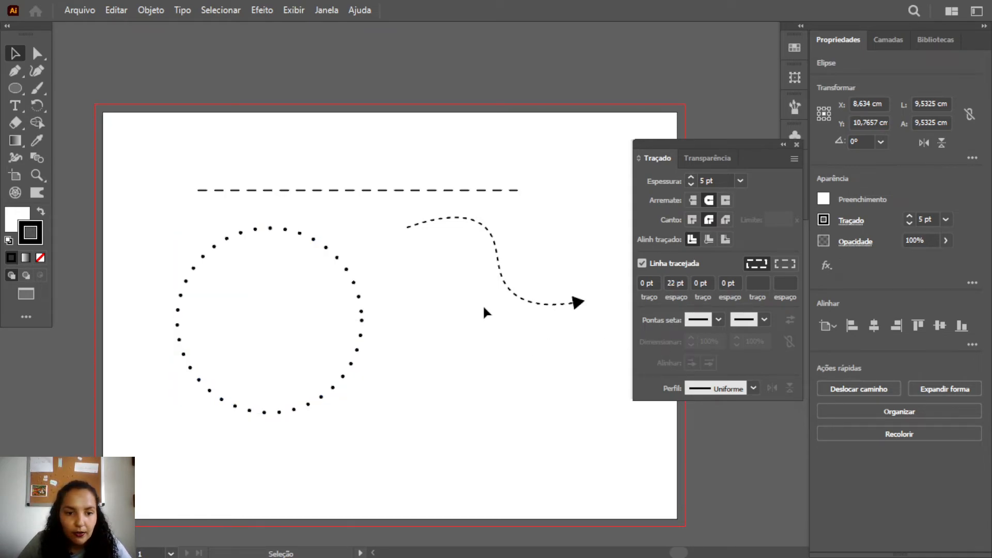
# Set the dotted circle's gap to 23 pt and deselect it
pyautogui.click(358, 344)
pyautogui.click(671, 284)
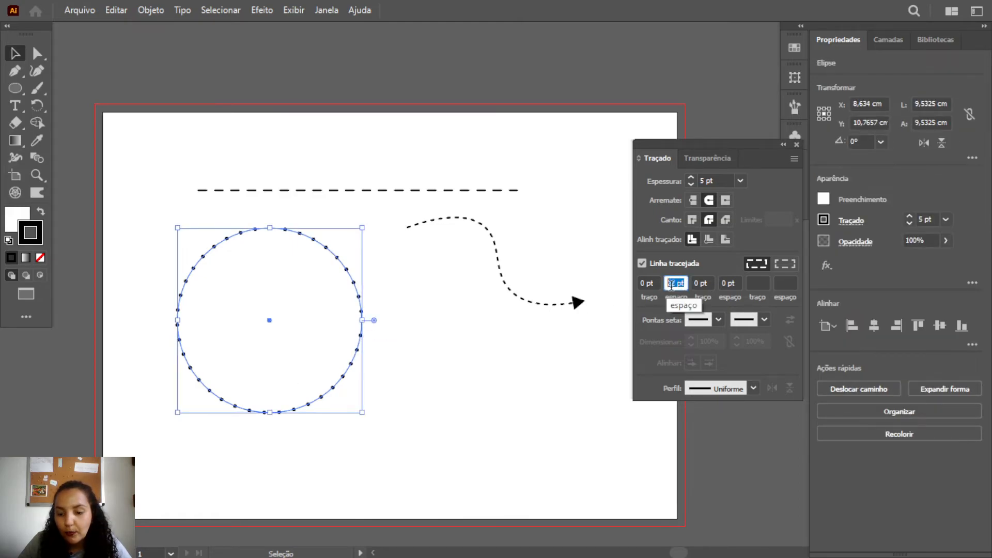
pyautogui.press('Up')
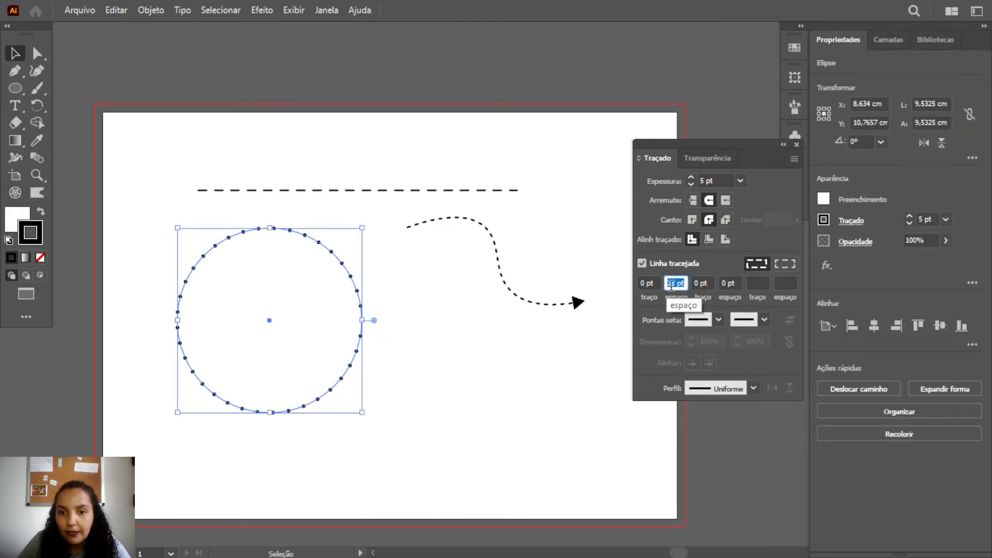
pyautogui.click(461, 320)
pyautogui.click(346, 371)
pyautogui.click(409, 328)
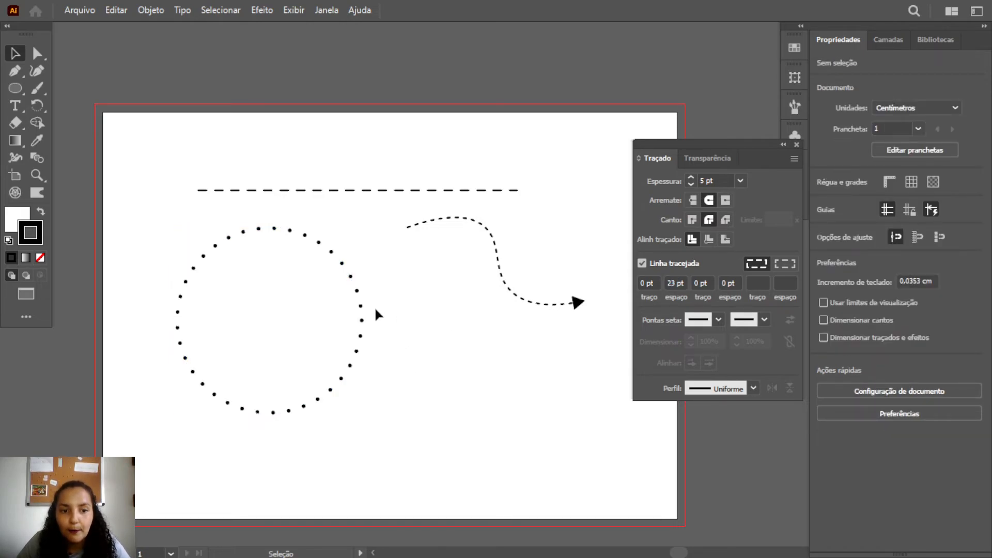
# Move the dotted circle up and to the left, farther from the arrow curve, and deselect it
pyautogui.moveTo(365, 309); pyautogui.dragTo(316, 291)
pyautogui.click(372, 251)
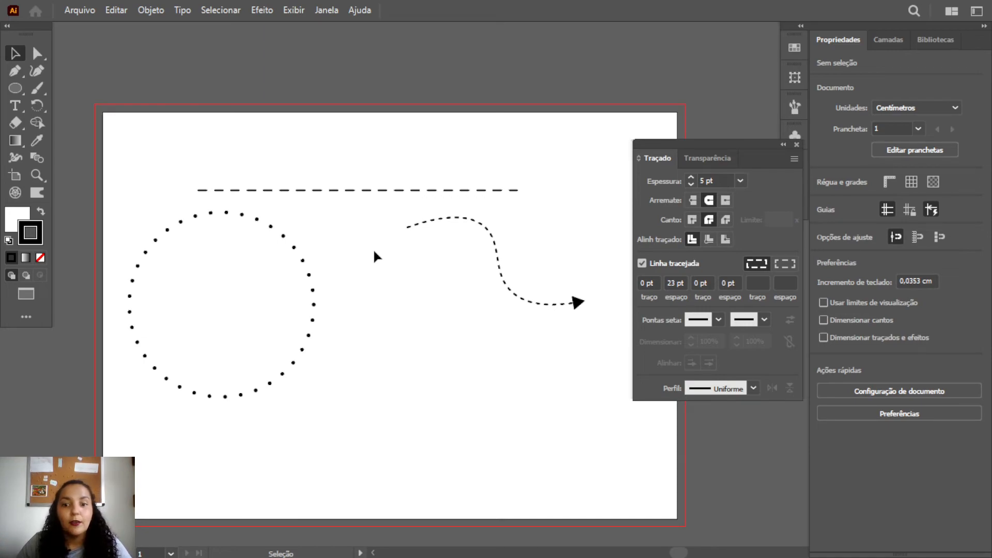
pyautogui.click(299, 313)
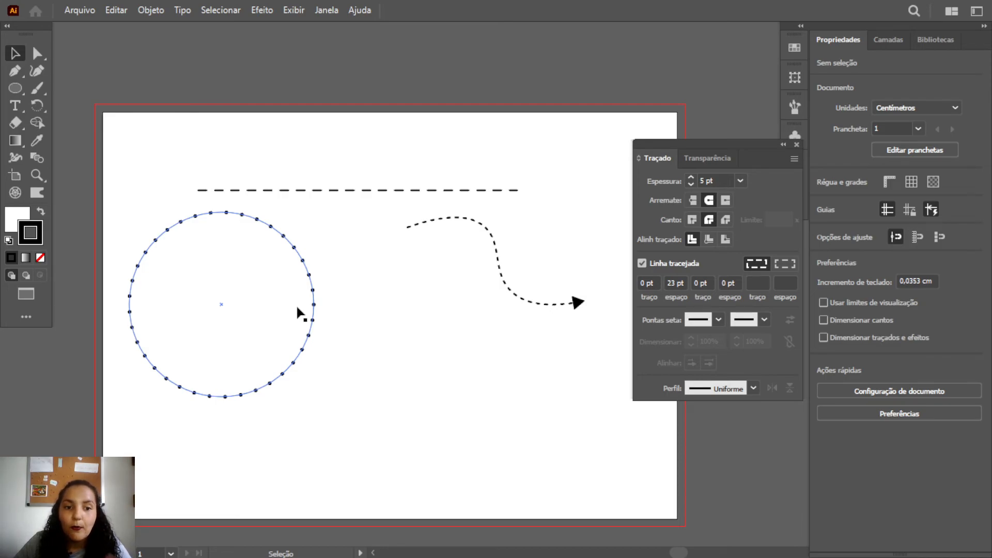
pyautogui.click(336, 207)
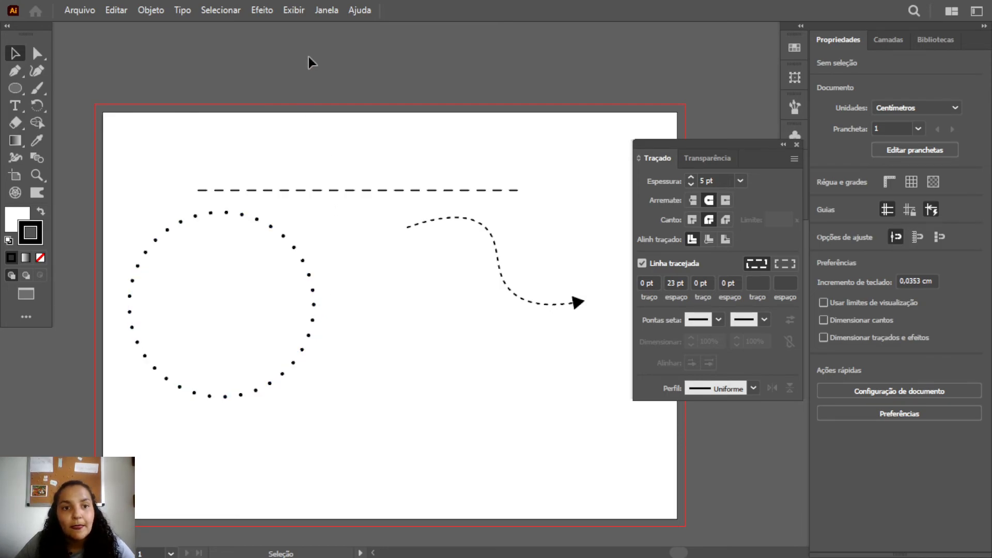
# Open the Graphic Styles panel clear of the artwork and save the straight dashed line's appearance as a new graphic style
pyautogui.click(328, 12)
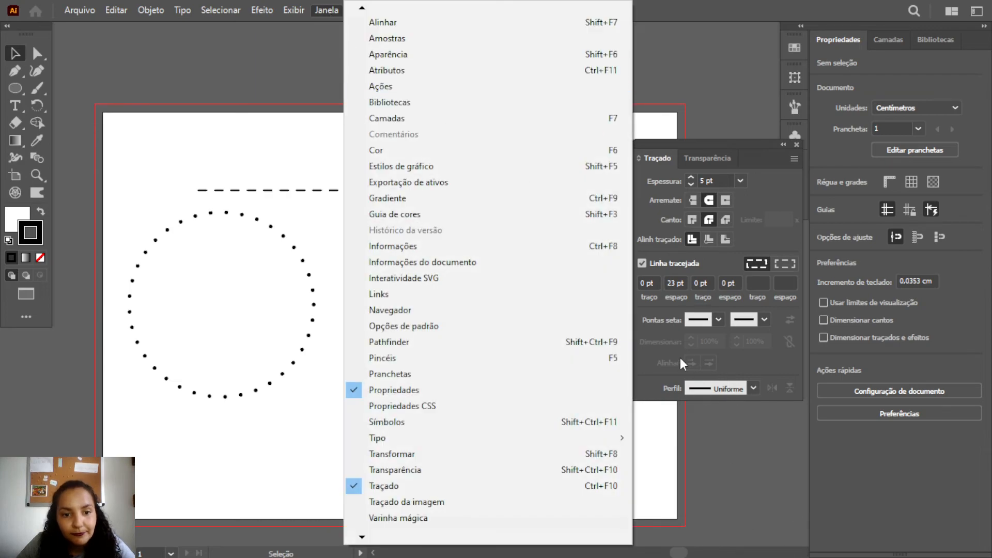
pyautogui.click(465, 166)
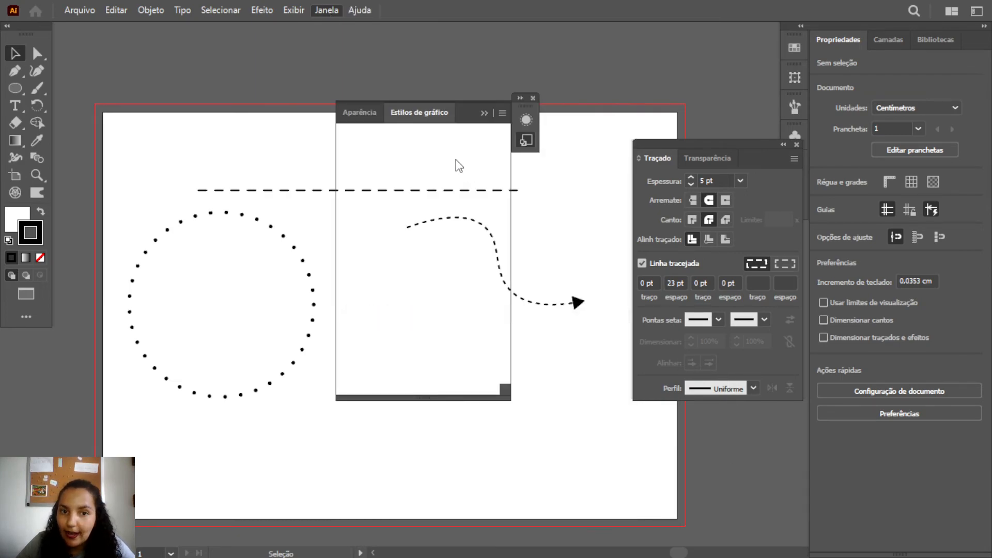
pyautogui.moveTo(464, 106); pyautogui.dragTo(726, 120)
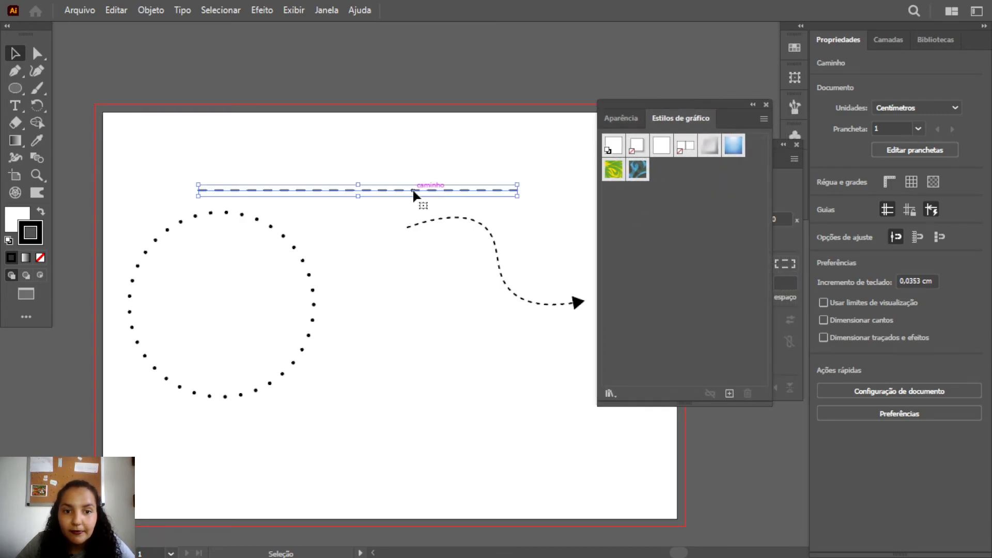
pyautogui.click(380, 190)
pyautogui.moveTo(381, 192); pyautogui.dragTo(658, 176)
pyautogui.click(459, 279)
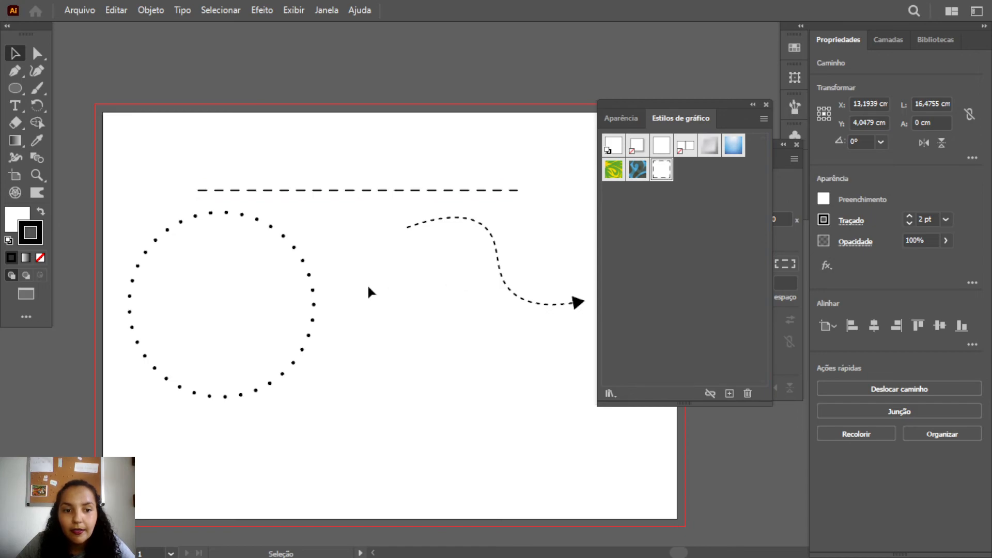
# Save the dotted circle's appearance as a new graphic style and deselect the circle
pyautogui.click(292, 282)
pyautogui.moveTo(310, 284); pyautogui.dragTo(656, 222)
pyautogui.moveTo(694, 187); pyautogui.dragTo(686, 185)
pyautogui.click(408, 273)
# Save the dashed arrow curve's appearance as a new graphic style and deselect the curve
pyautogui.click(495, 261)
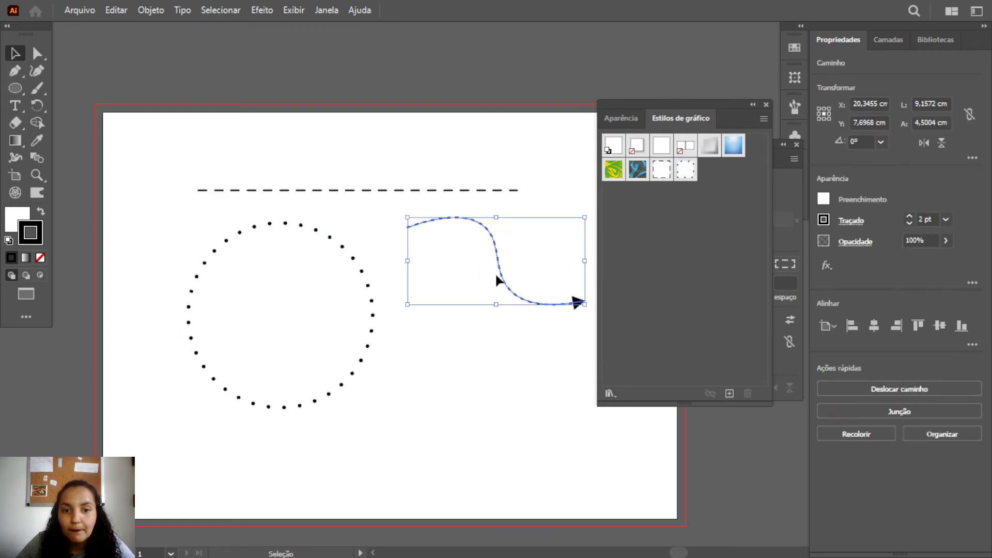
pyautogui.moveTo(541, 302); pyautogui.dragTo(687, 195)
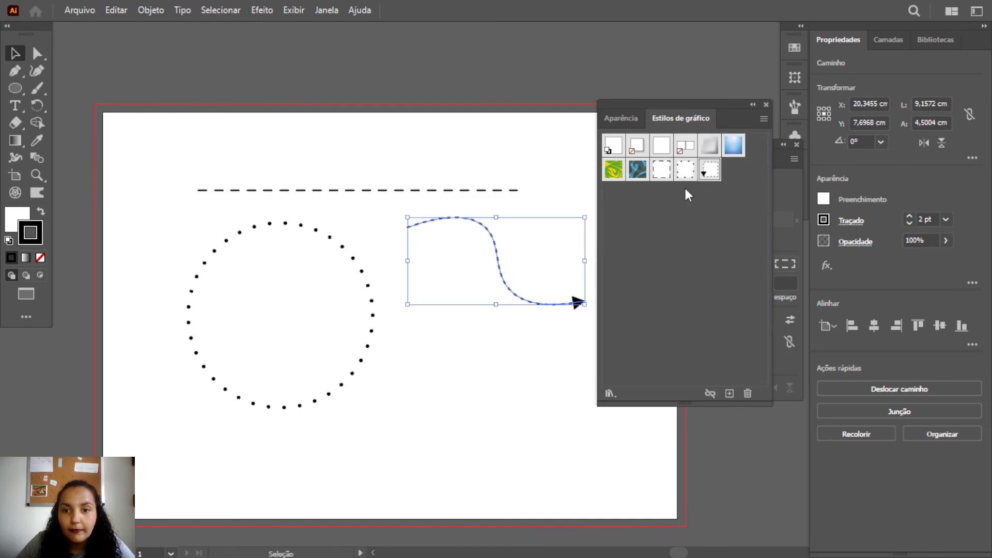
pyautogui.click(506, 362)
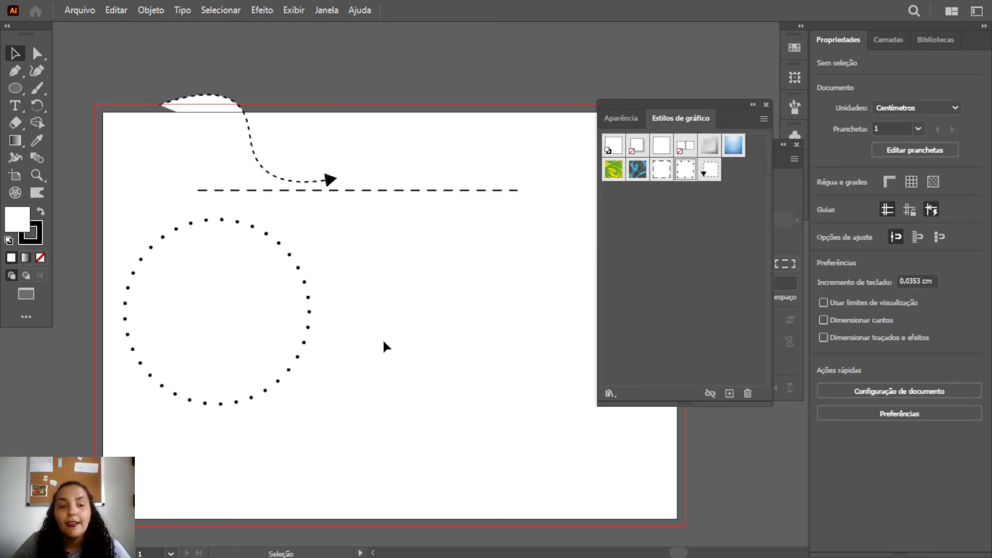
# Create an area text frame about 9 by 7.2 cm beside the dotted circle and enter a first name in it
pyautogui.click(15, 106)
pyautogui.moveTo(339, 255); pyautogui.dragTo(513, 393)
pyautogui.write('a')
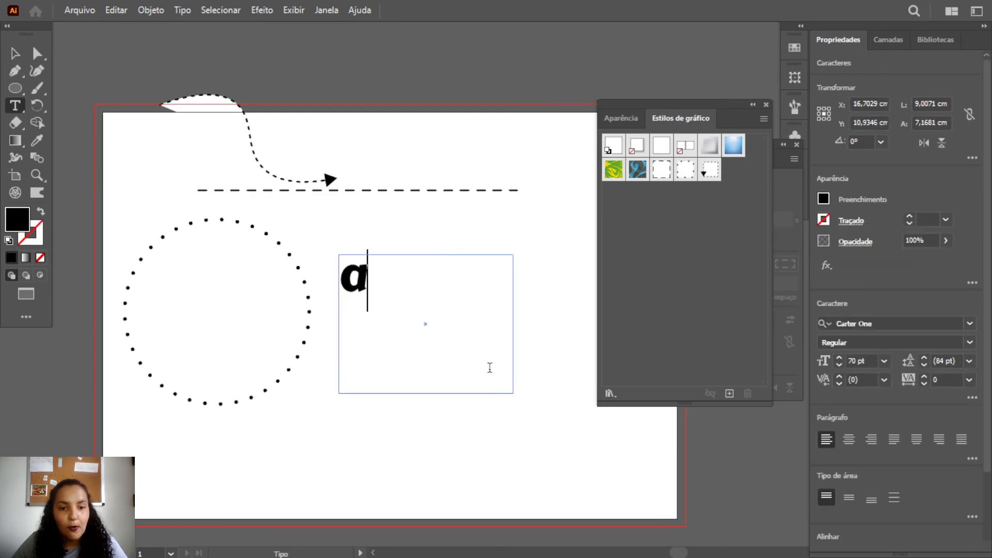
pyautogui.press('BackSpace')
pyautogui.write('A')
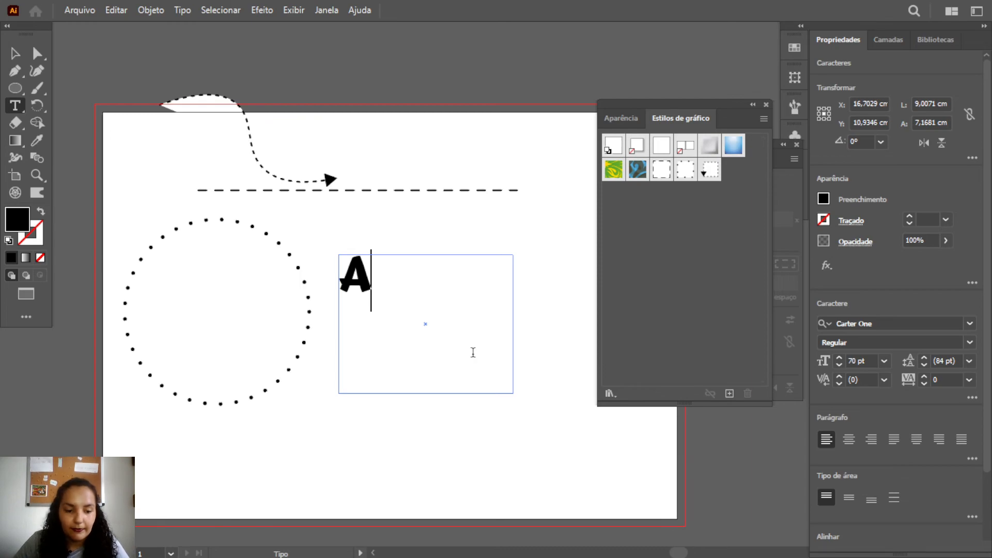
pyautogui.write('ne')
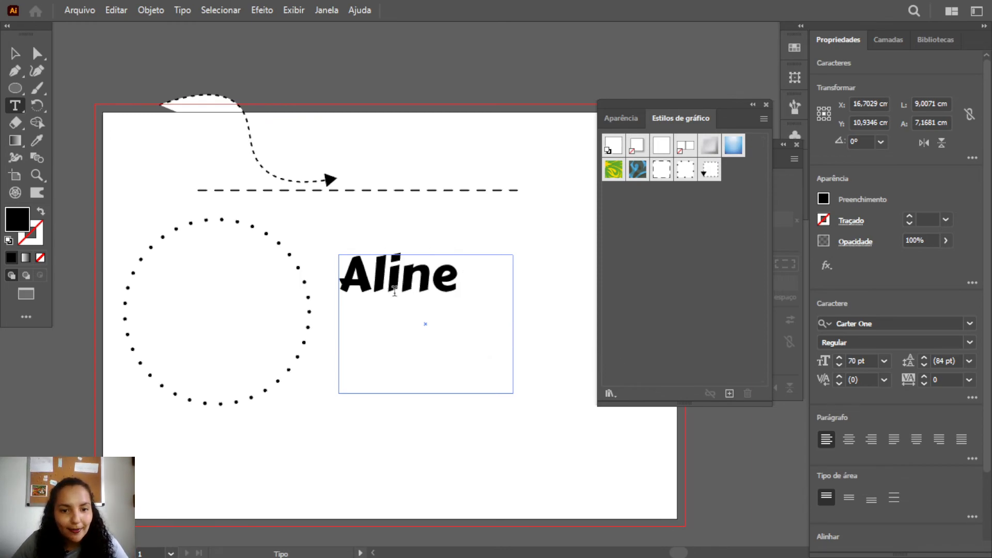
# Move the text frame slightly away from the circle and widen it to about 12.8 cm
pyautogui.click(14, 53)
pyautogui.moveTo(364, 279); pyautogui.dragTo(371, 280)
pyautogui.doubleClick(383, 289)
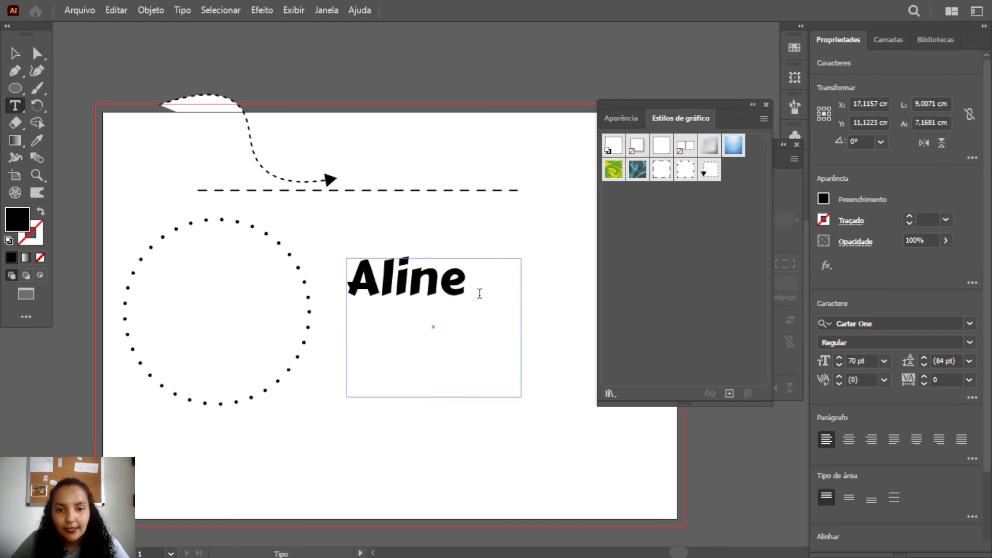
pyautogui.click(15, 54)
pyautogui.moveTo(521, 331); pyautogui.dragTo(594, 331)
# Set the name's font size to 142 pt so the whole word fits inside the frame
pyautogui.press('t')
pyautogui.moveTo(474, 286); pyautogui.dragTo(347, 284)
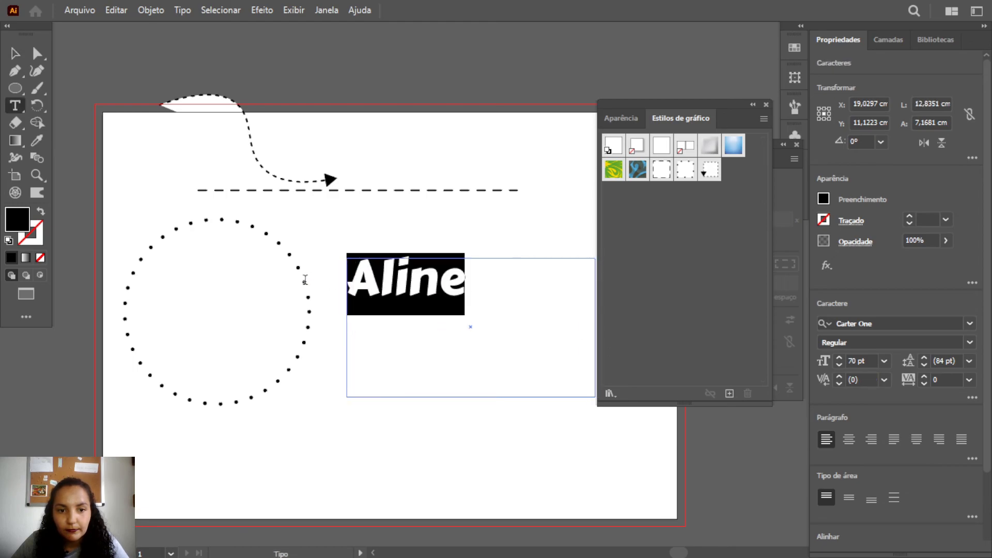
pyautogui.click(833, 360)
pyautogui.write('150')
pyautogui.press('Return')
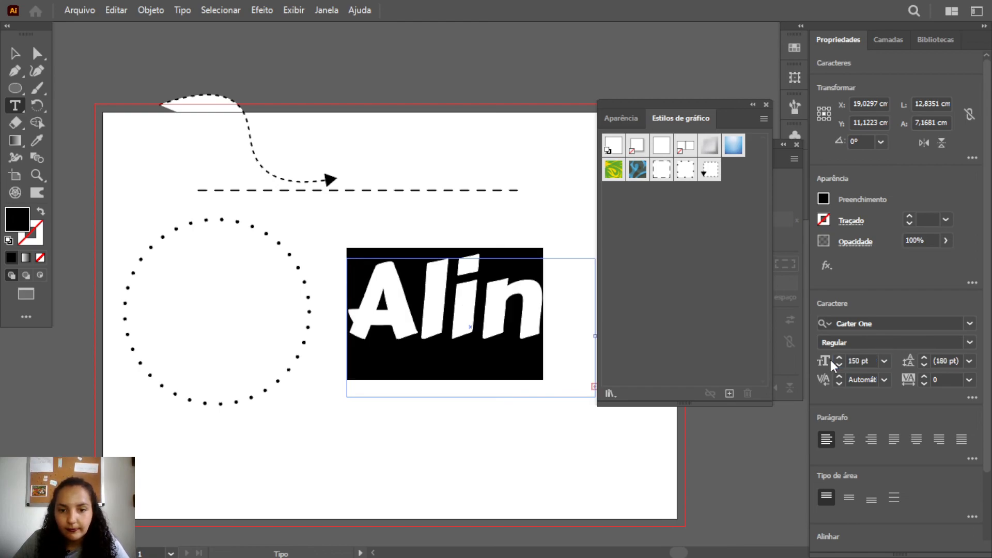
pyautogui.click(839, 365)
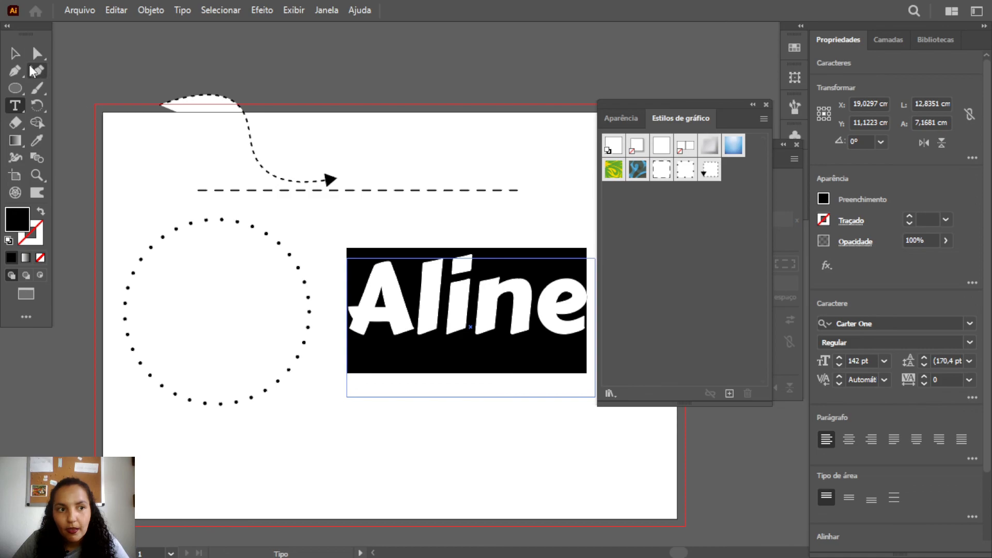
# Apply the graphic style saved from the straight dashed line to the text
pyautogui.click(15, 53)
pyautogui.moveTo(664, 175); pyautogui.dragTo(445, 286)
pyautogui.click(420, 209)
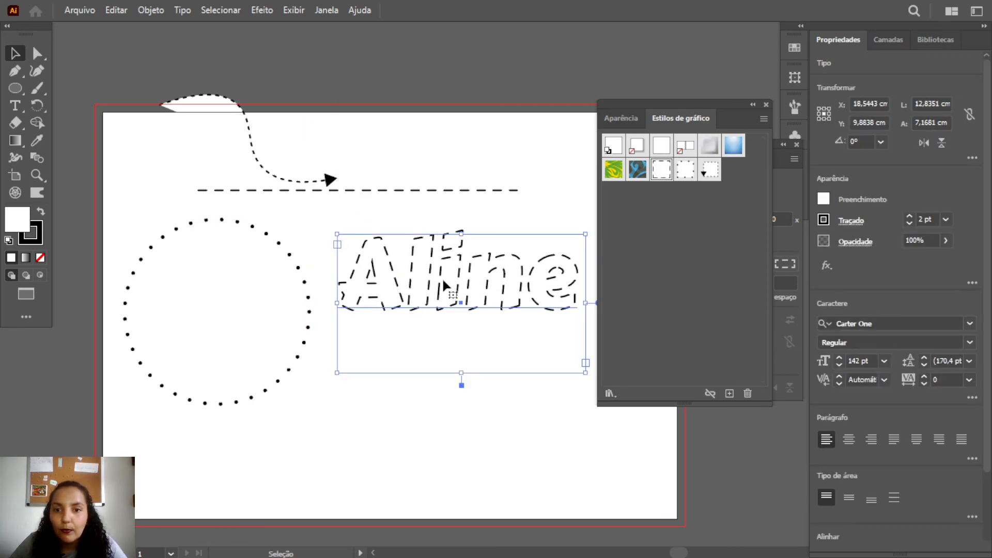
# Replace the name in the dashed text frame with "Arte"
pyautogui.doubleClick(547, 289)
pyautogui.hotkey('ctrl', 'a')
pyautogui.moveTo(575, 298); pyautogui.dragTo(334, 284)
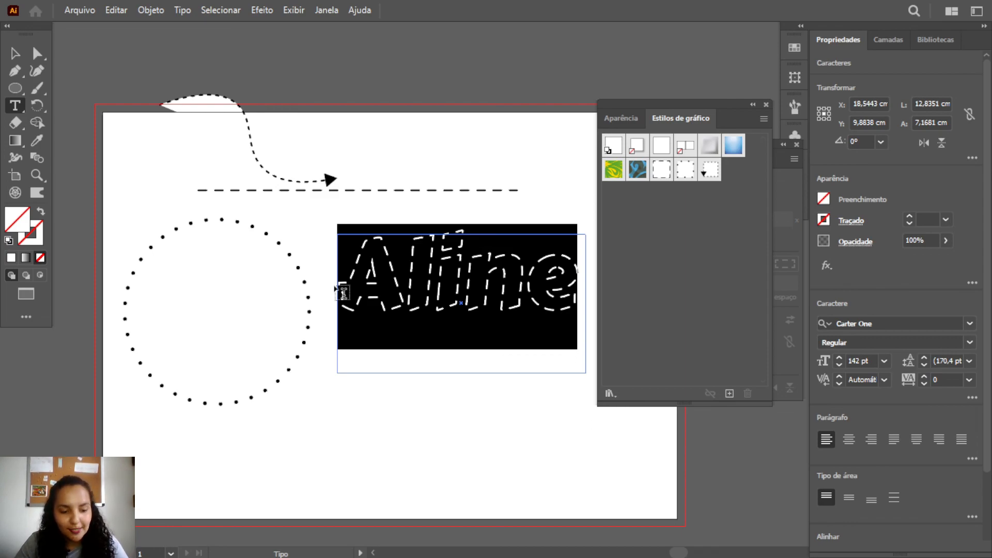
pyautogui.write('Arte')
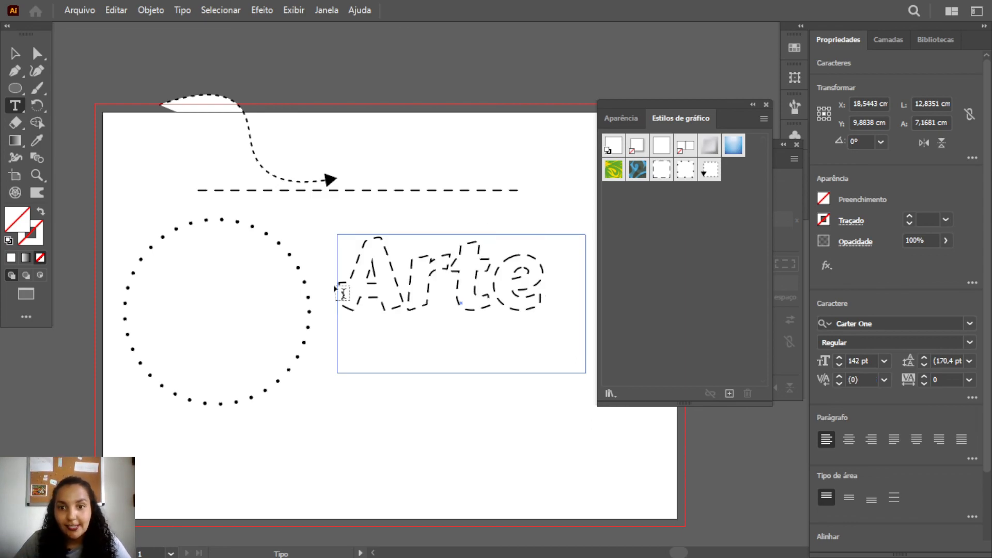